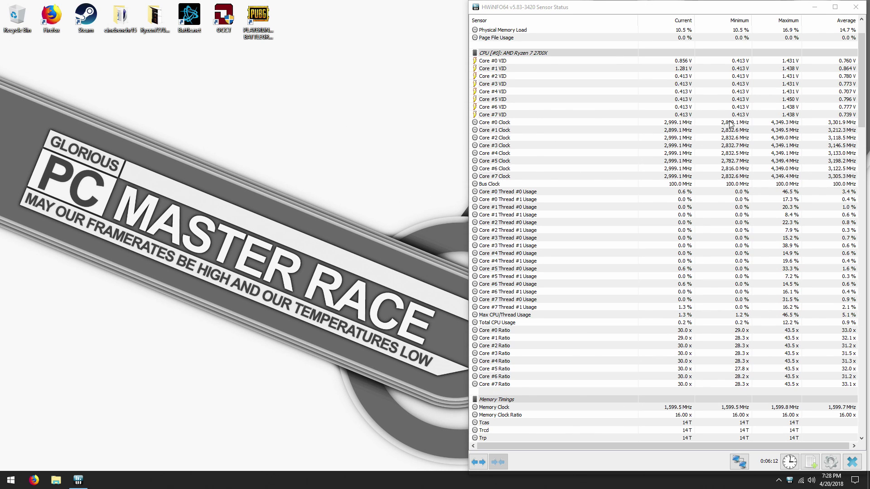
- Examine the HWiNFO64 sensor readings for the idle CPU, including core clocks, temperatures and the CPU Core Voltage (SVI2 TFN) row
{"action": "scroll", "coordinate": [724, 127], "scroll_direction": "down", "scroll_amount": 9}
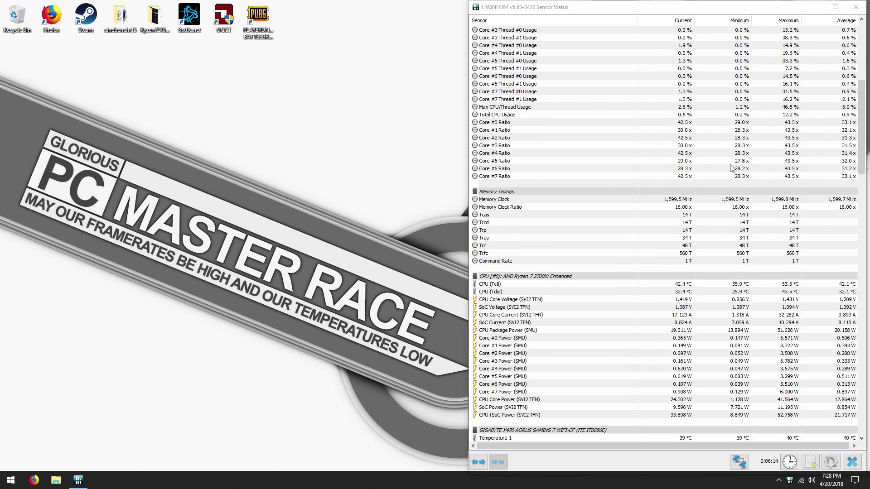
{"action": "left_click", "coordinate": [686, 300]}
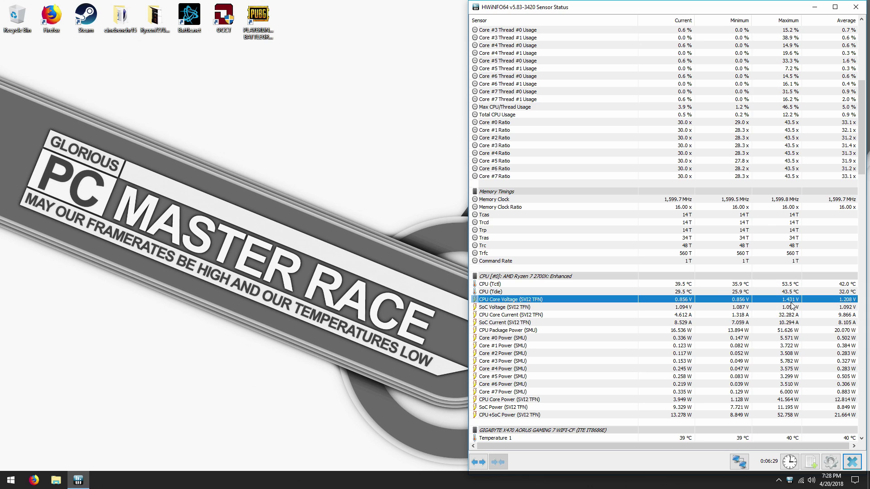
{"action": "scroll", "coordinate": [792, 306], "scroll_direction": "up", "scroll_amount": 11}
{"action": "left_click", "coordinate": [273, 153]}
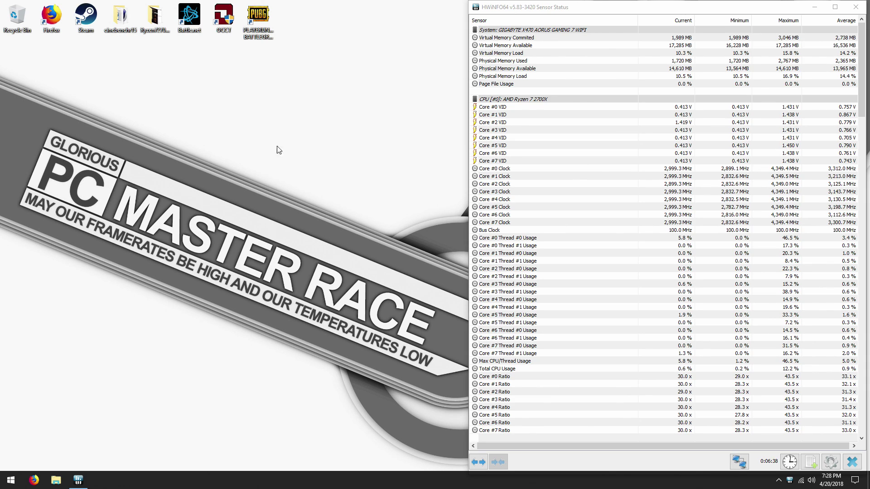
- Launch Cinebench R15 from its desktop folder, check the HWiNFO64 sensors over it, and return to the benchmark window
{"action": "double_click", "coordinate": [120, 17]}
{"action": "double_click", "coordinate": [146, 94]}
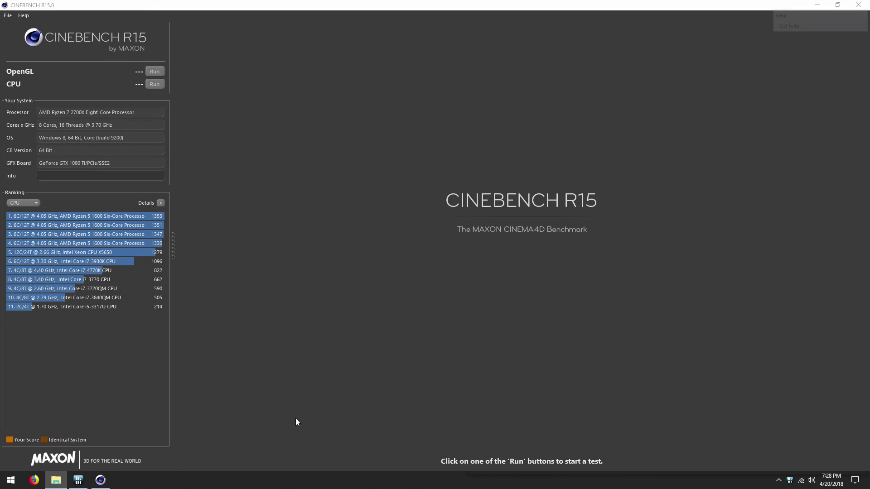
{"action": "left_click", "coordinate": [78, 481]}
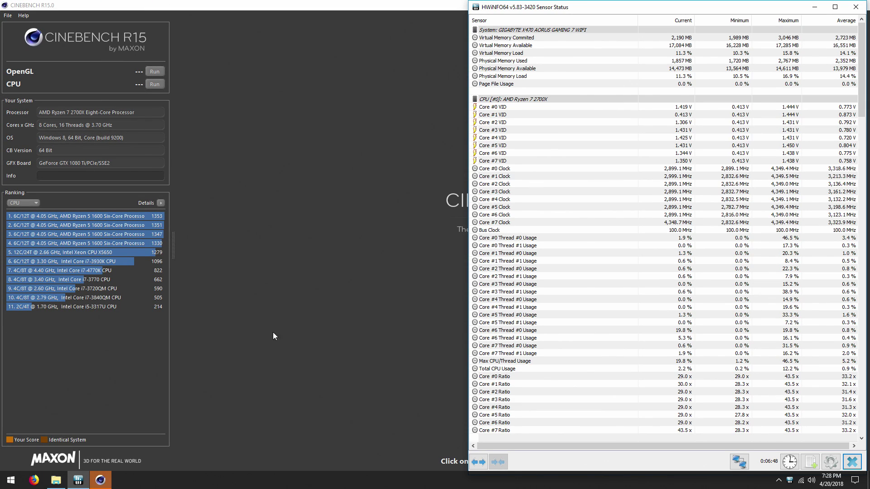
{"action": "left_click", "coordinate": [69, 483]}
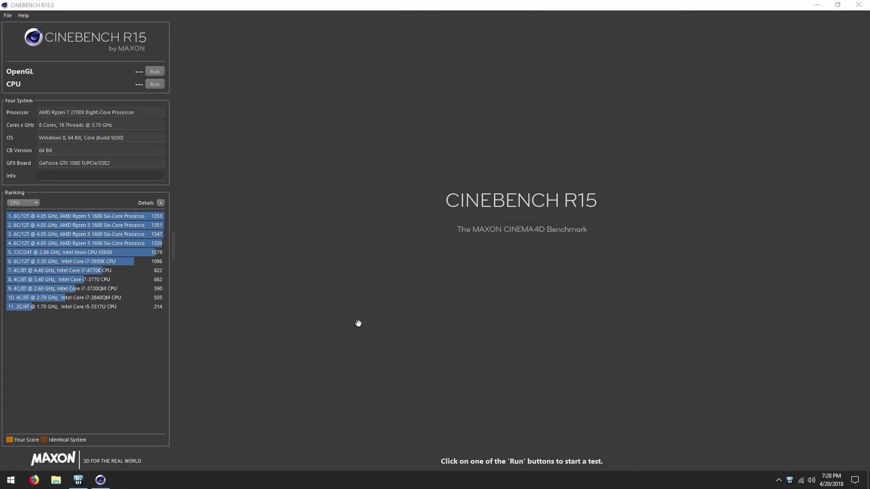
{"action": "left_click", "coordinate": [78, 480]}
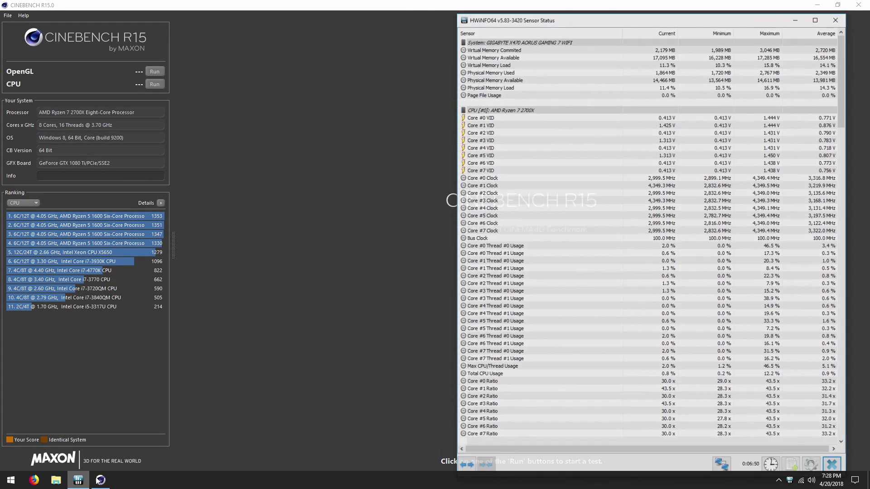
{"action": "left_click", "coordinate": [316, 207]}
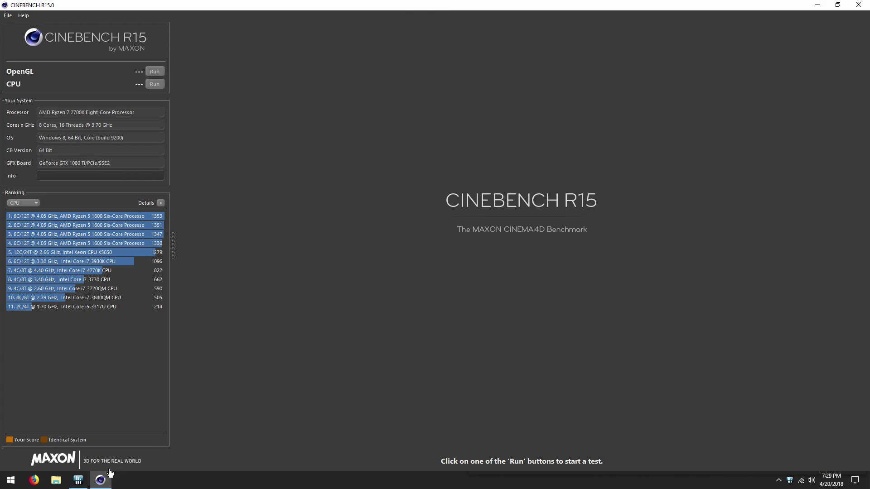
- Run the Cinebench CPU test and monitor core clocks, temperatures and core voltage in HWiNFO64 under load
{"action": "left_click", "coordinate": [155, 85]}
{"action": "left_click", "coordinate": [78, 480]}
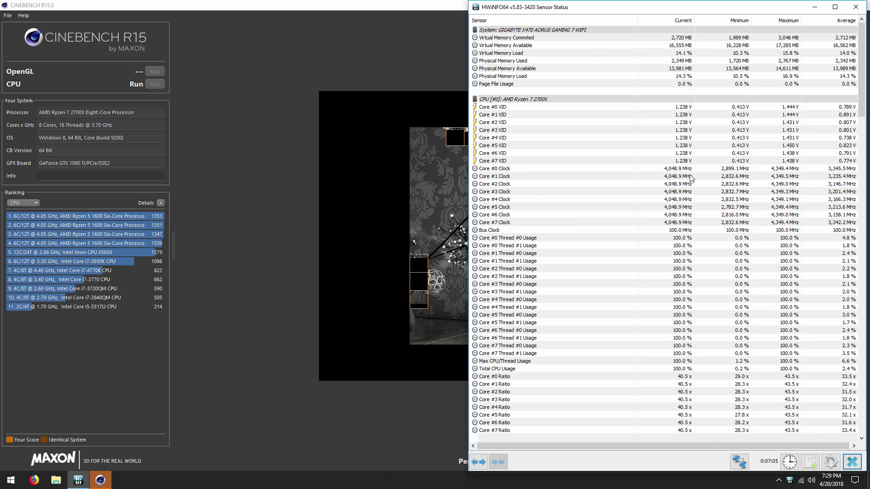
{"action": "scroll", "coordinate": [690, 178], "scroll_direction": "down", "scroll_amount": 13}
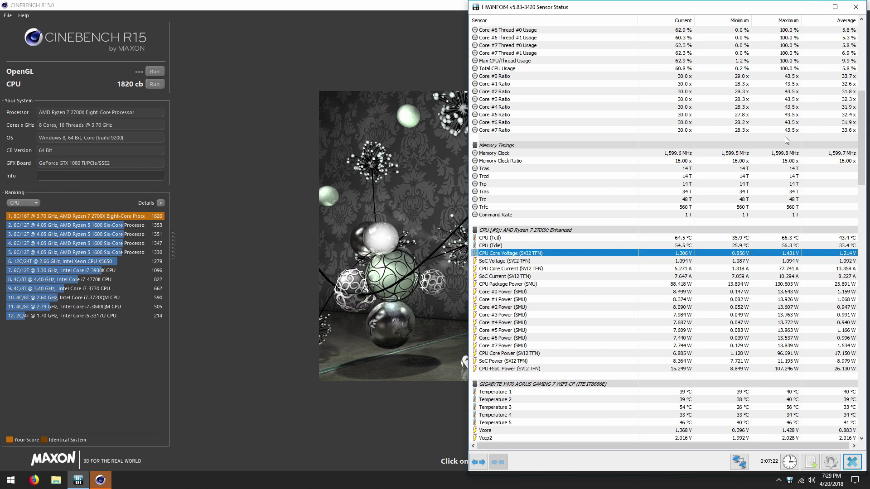
- Close the HWiNFO64 sensor window and exit Cinebench without saving the benchmark score
{"action": "left_click", "coordinate": [856, 8]}
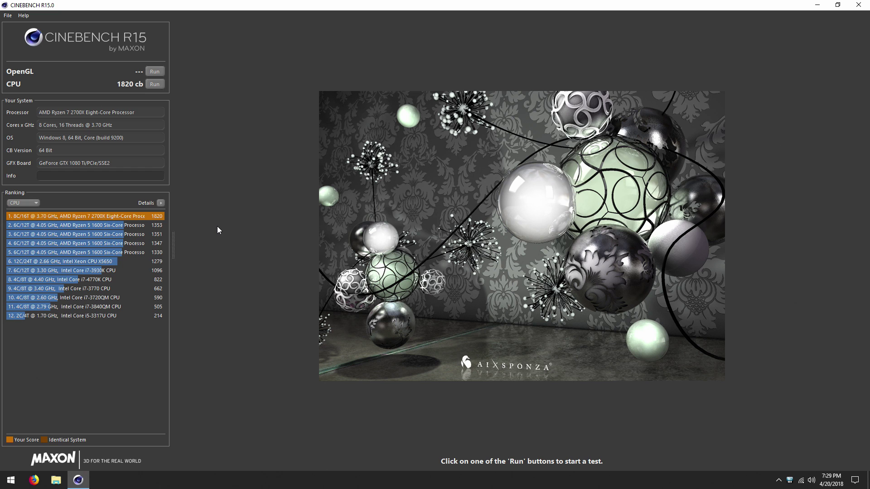
{"action": "left_click", "coordinate": [858, 5]}
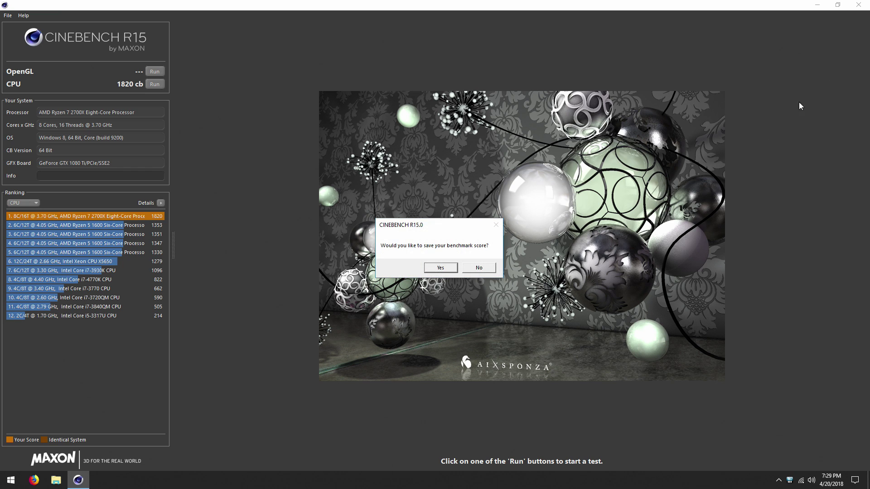
{"action": "left_click", "coordinate": [479, 267]}
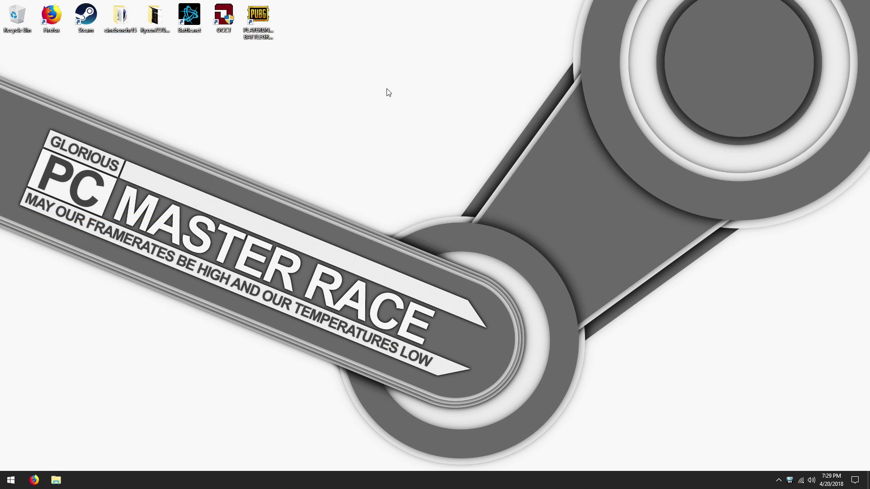
- Launch PlayerUnknown's Battlegrounds from the desktop and start a solo match in third-person perspective
{"action": "double_click", "coordinate": [252, 24]}
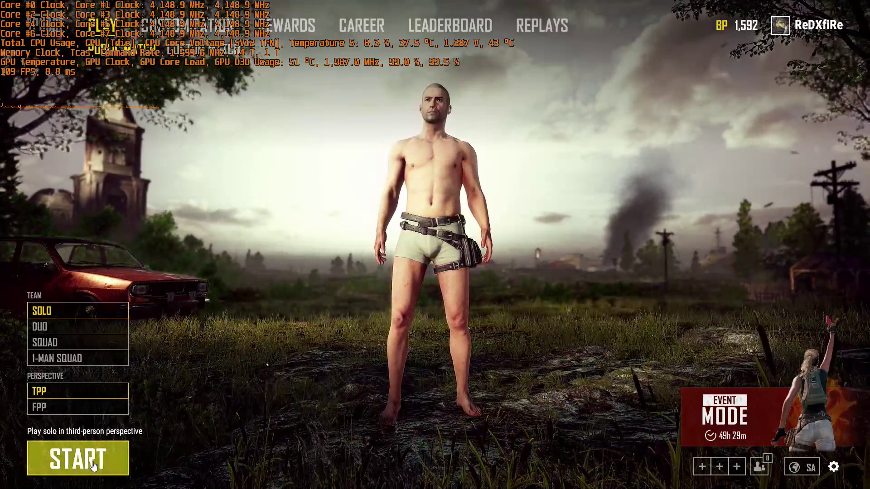
{"action": "left_click", "coordinate": [93, 465]}
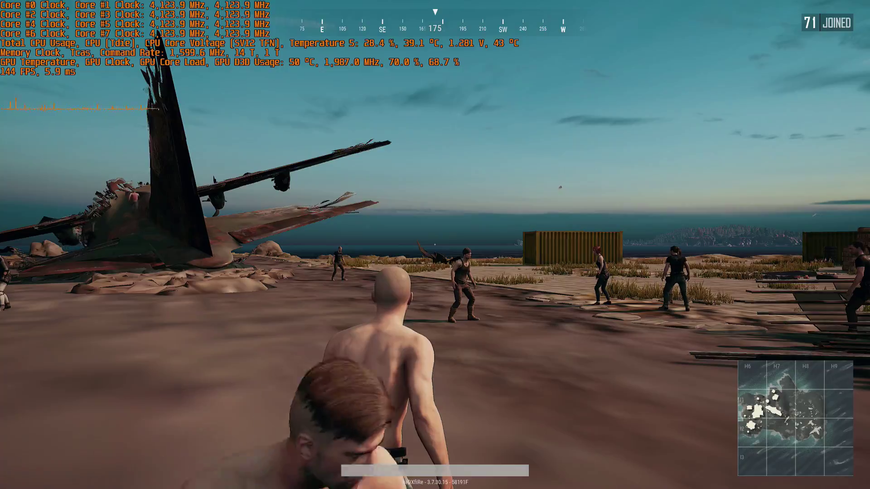
- Run the character past the crashed plane and along the island shore while monitoring CPU and GPU readings in the performance overlay
{"action": "key", "text": "w"}
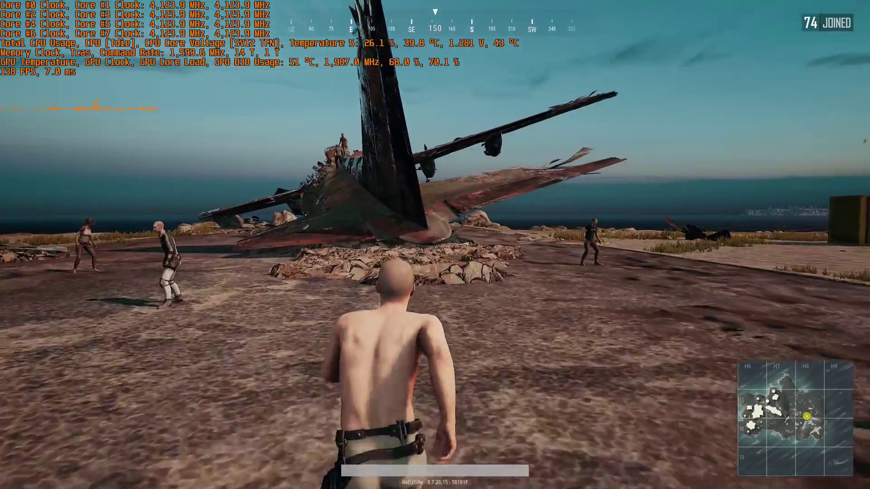
{"action": "key", "text": "w"}
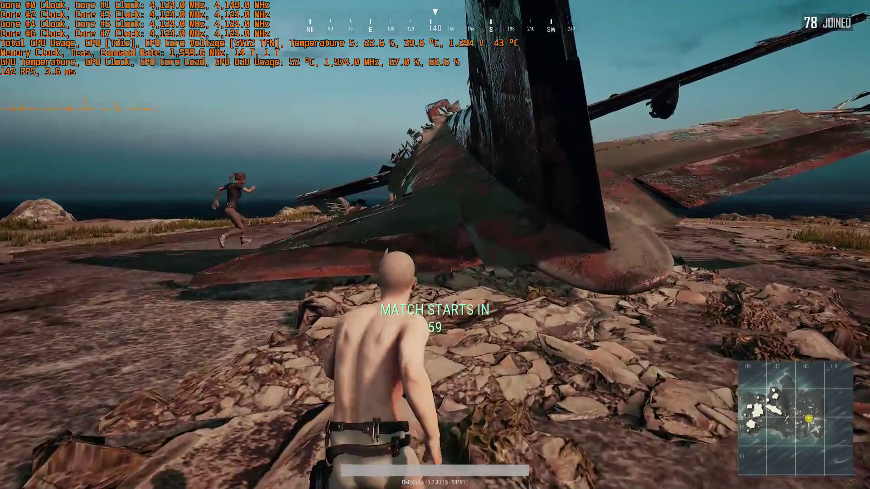
{"action": "key", "text": "w"}
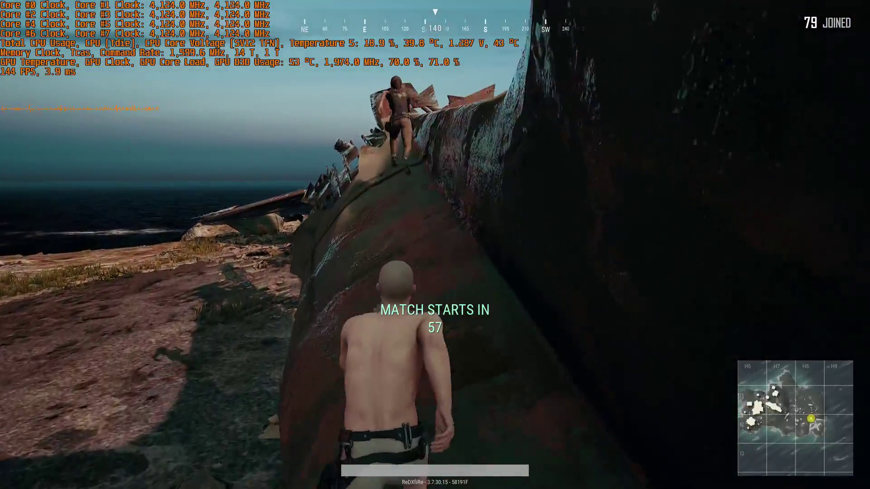
{"action": "key", "text": "w"}
{"action": "key", "text": "w"}
{"action": "key", "text": "w"}
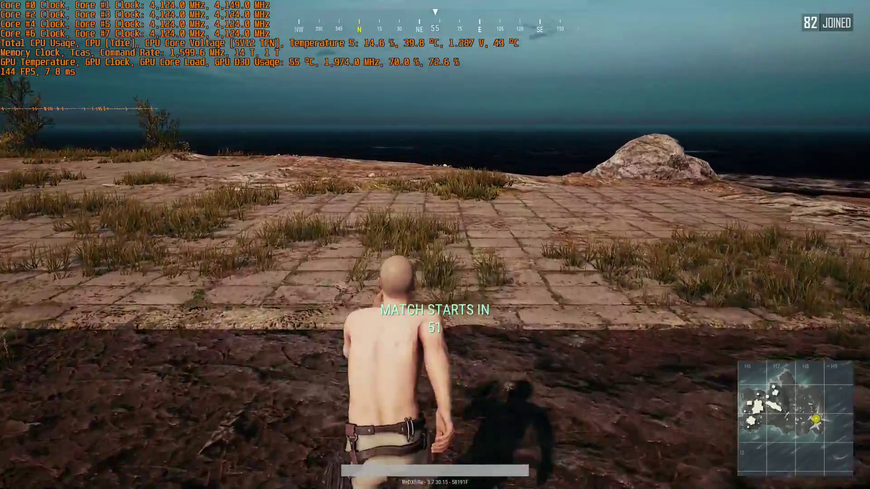
{"action": "key", "text": "w"}
{"action": "key", "text": "w"}
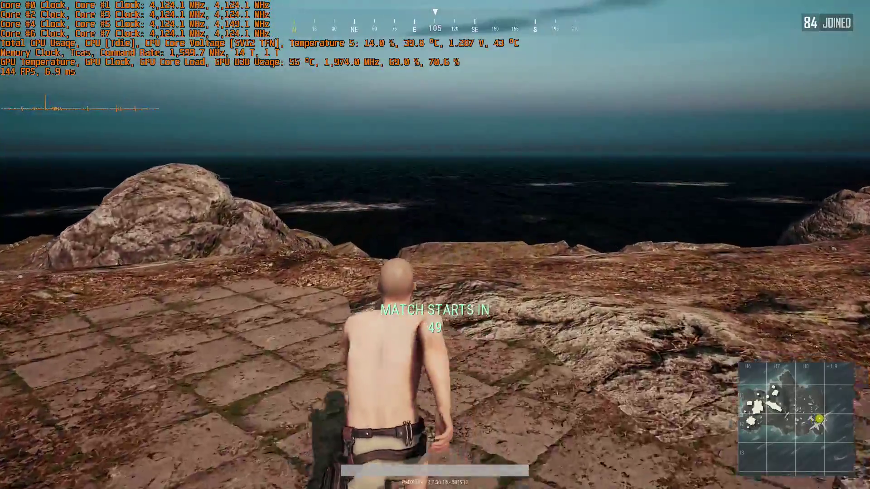
{"action": "key", "text": "w"}
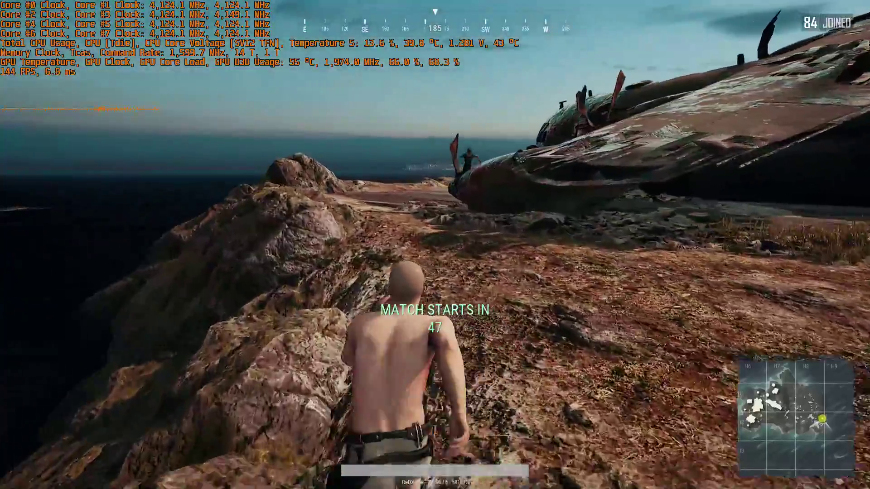
{"action": "key", "text": "w"}
{"action": "key", "text": "w"}
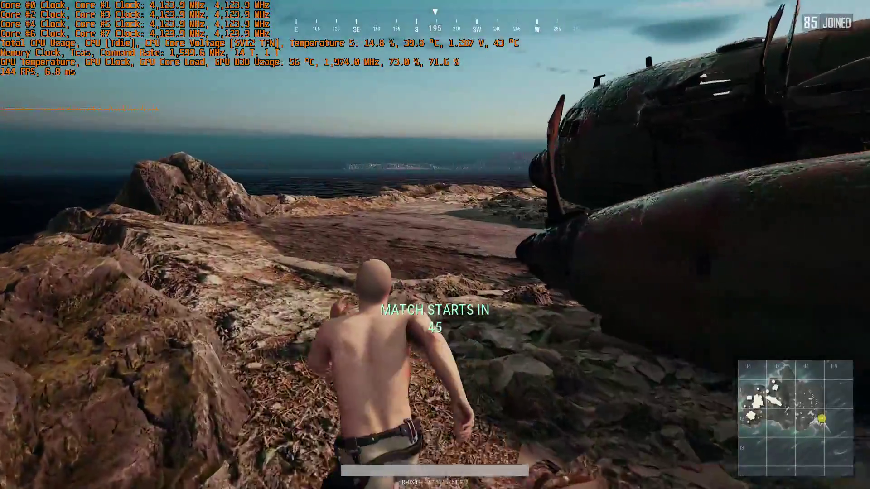
{"action": "key", "text": "w"}
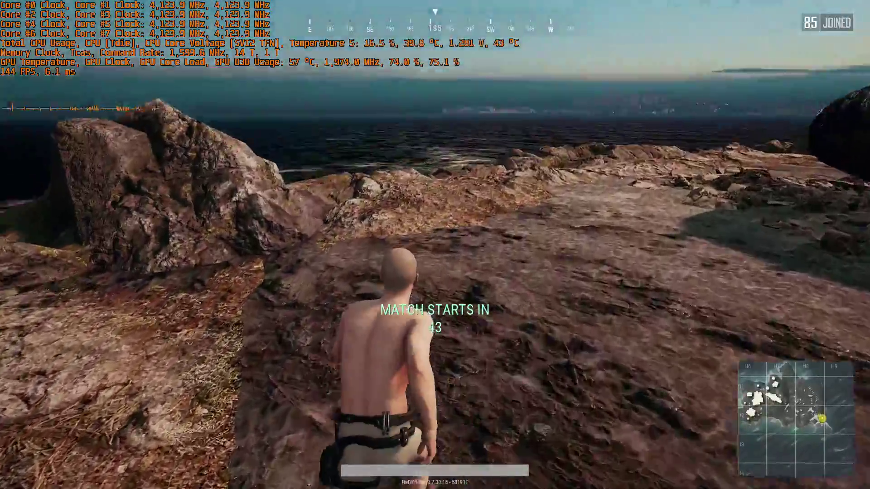
{"action": "key", "text": "w"}
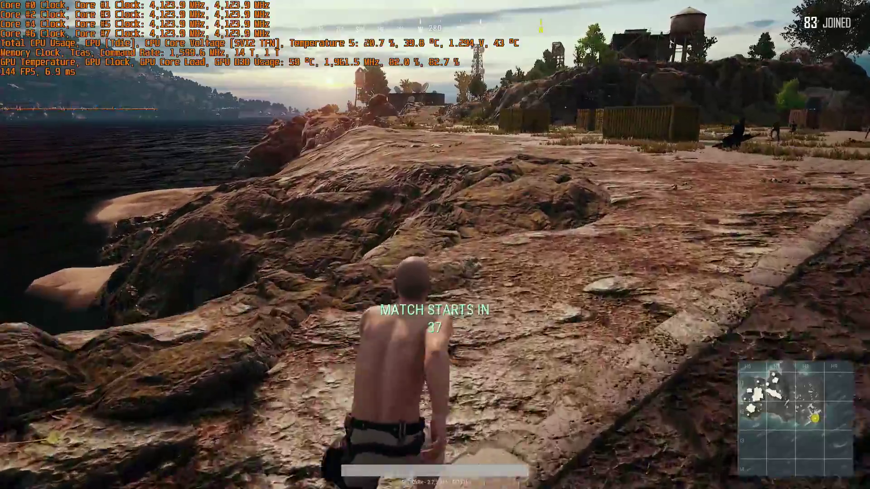
{"action": "key", "text": "w"}
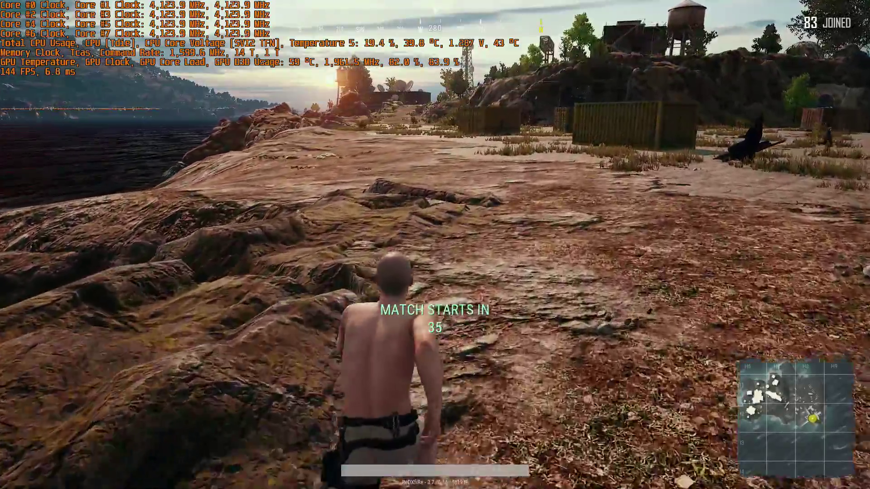
{"action": "key", "text": "w"}
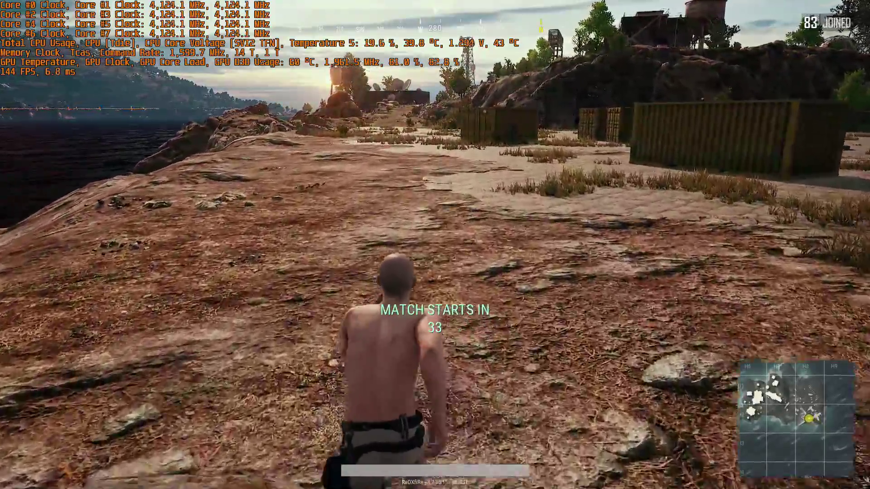
{"action": "key", "text": "w"}
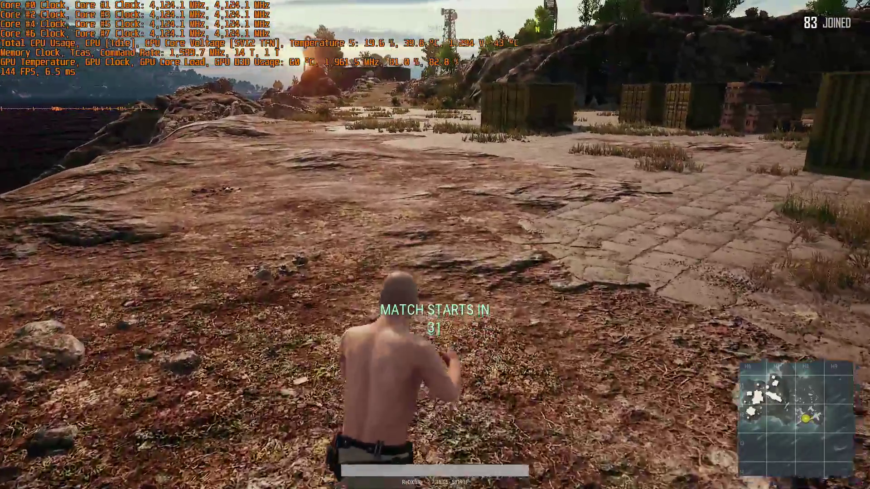
- Quit the game to the desktop from the system menu and confirm the exit
{"action": "key", "text": "Escape"}
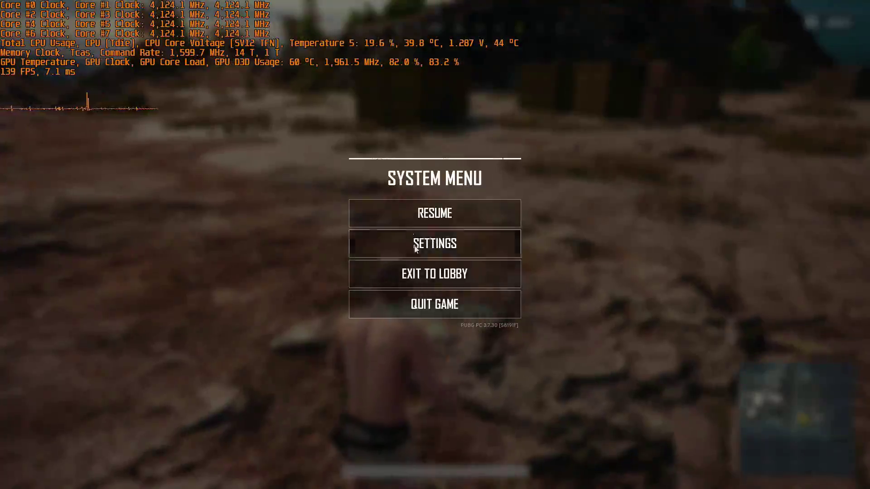
{"action": "left_click", "coordinate": [457, 310]}
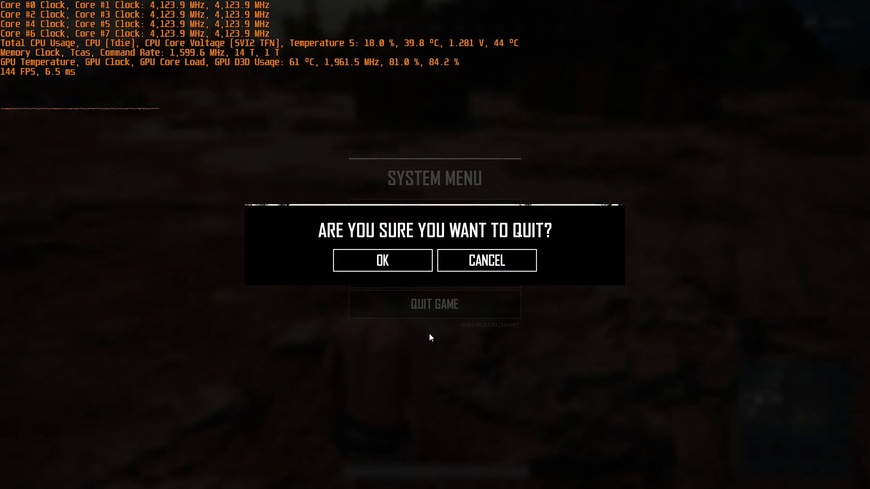
{"action": "left_click", "coordinate": [396, 267]}
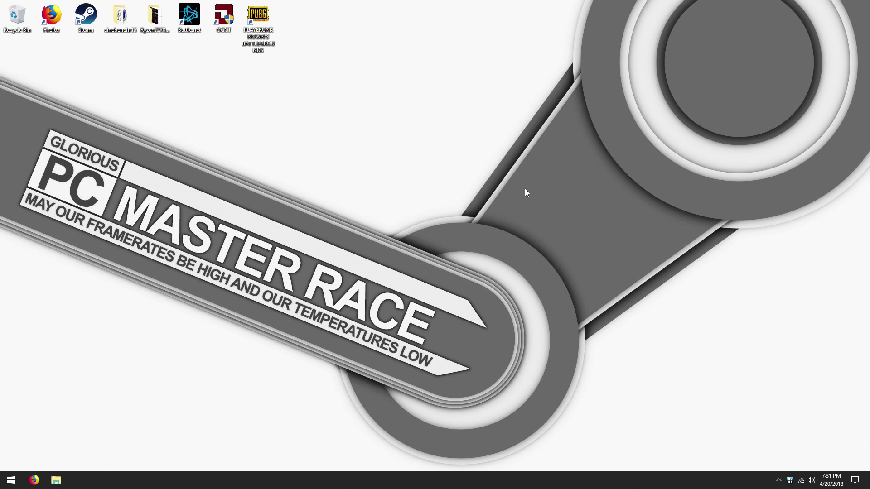
- Restart the PC from the Windows power options
{"action": "key", "text": "super"}
{"action": "key", "text": "super"}
{"action": "key", "text": "super"}
{"action": "left_click", "coordinate": [11, 458]}
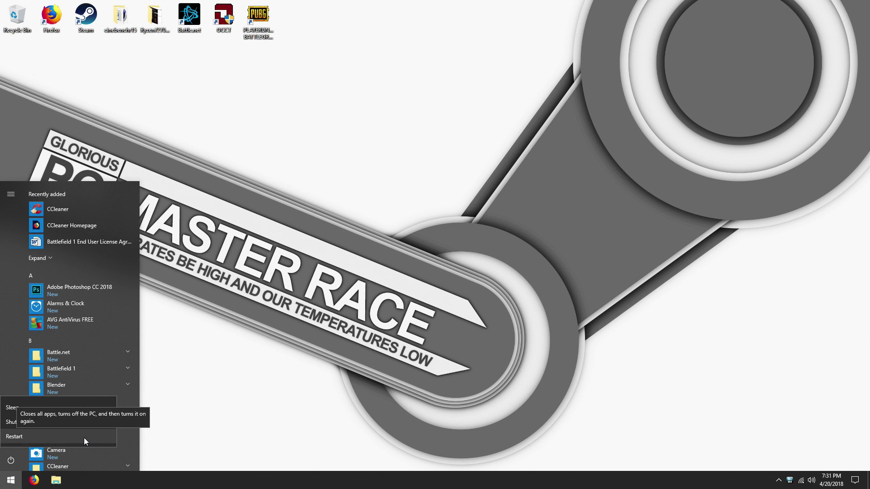
{"action": "left_click", "coordinate": [84, 437]}
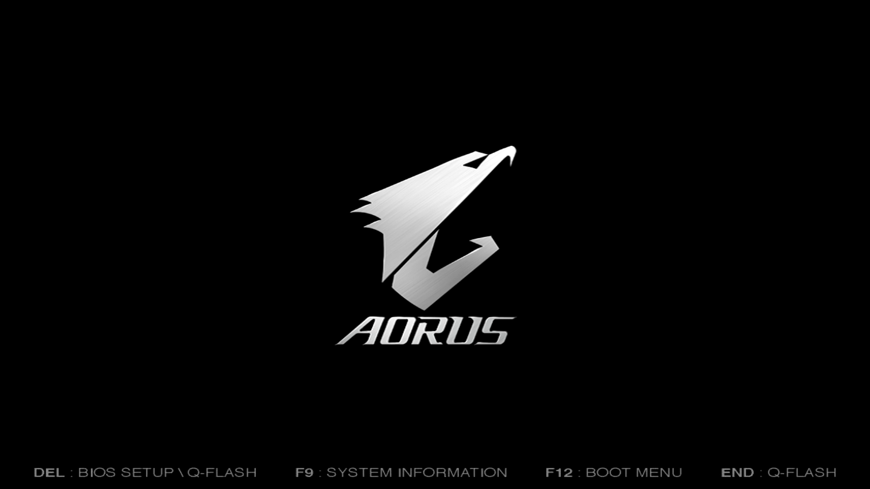
- Enter the BIOS setup during boot, hide the system information side panel, and go to the Peripherals settings
{"action": "key", "text": "Delete"}
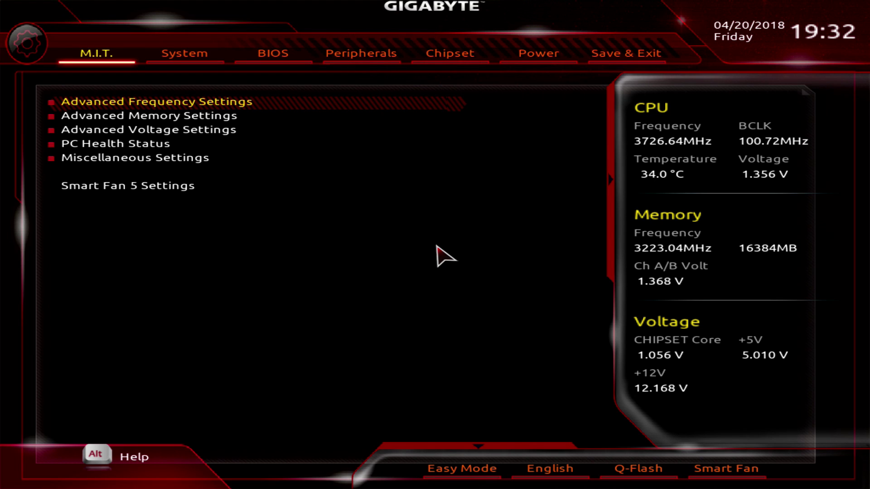
{"action": "key", "text": "ctrl+s"}
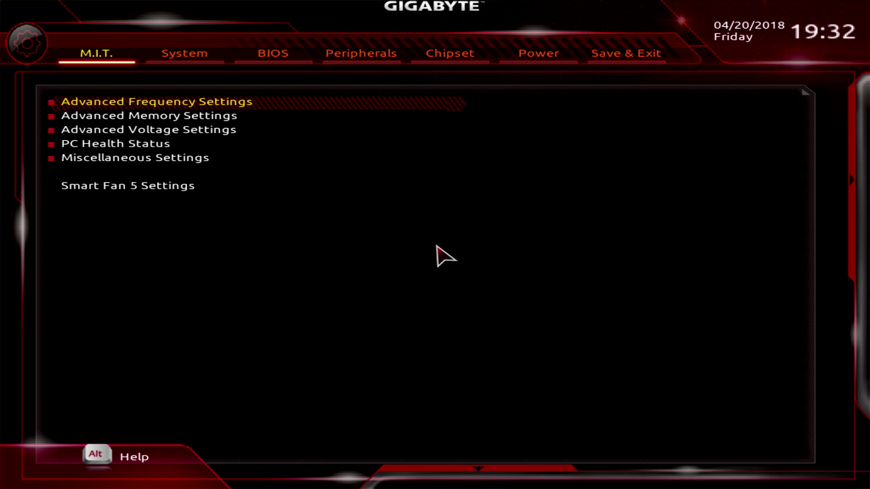
{"action": "key", "text": "Right"}
{"action": "key", "text": "Right"}
{"action": "key", "text": "Right"}
{"action": "key", "text": "Right"}
{"action": "key", "text": "Left"}
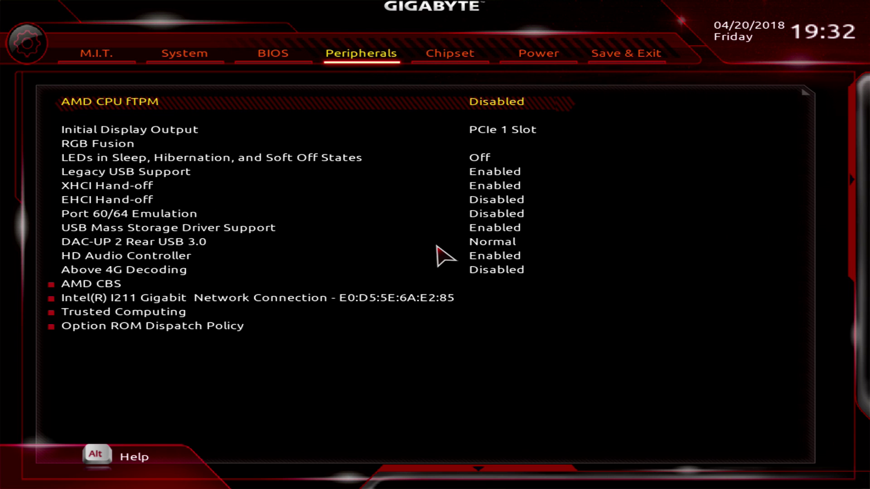
{"action": "key", "text": "Right"}
{"action": "key", "text": "Left"}
{"action": "key", "text": "Left"}
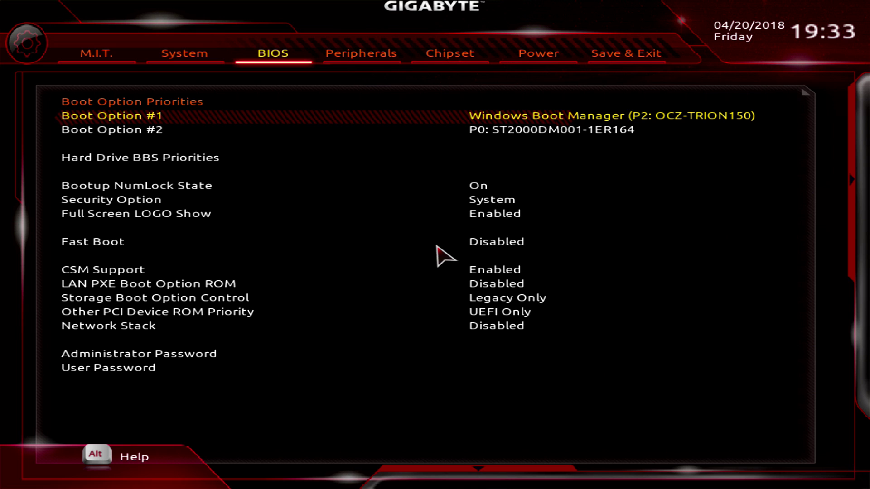
{"action": "key", "text": "Right"}
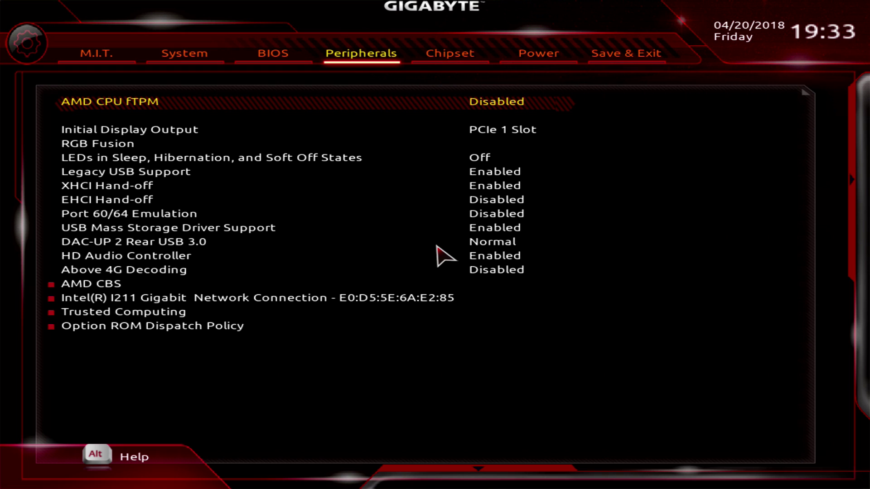
- Open the NBIO Common Options inside the AMD CBS settings
{"action": "key", "text": "Up"}
{"action": "key", "text": "Up"}
{"action": "key", "text": "Up"}
{"action": "key", "text": "Up"}
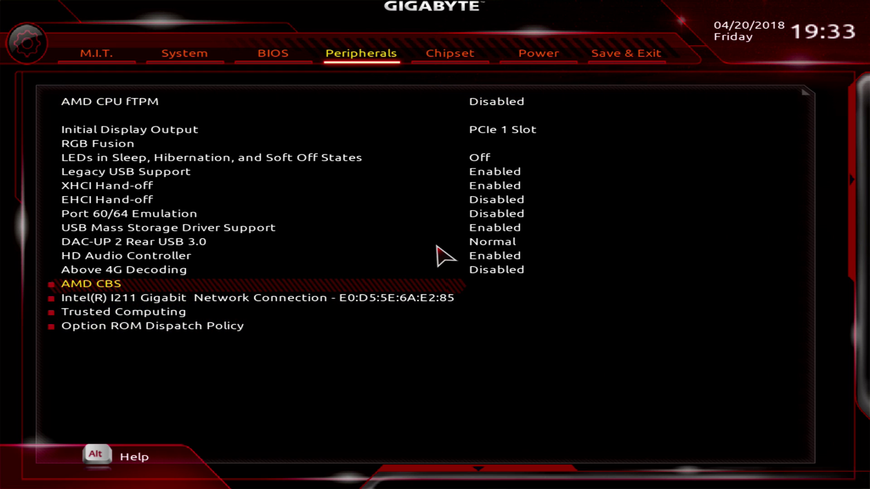
{"action": "key", "text": "Return"}
{"action": "key", "text": "Down"}
{"action": "key", "text": "Down"}
{"action": "key", "text": "Down"}
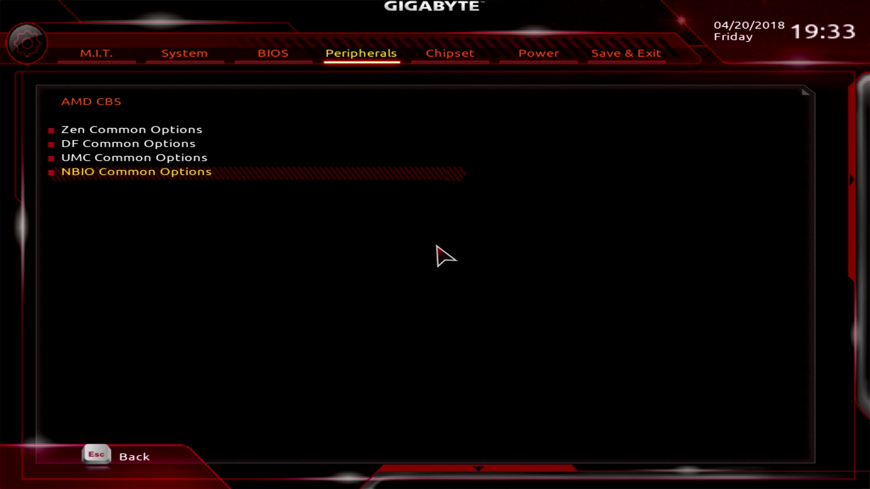
{"action": "key", "text": "Return"}
- Open the Precision Boost Overdrive Configuration and accept its warranty warning to reach the settings
{"action": "key", "text": "Down"}
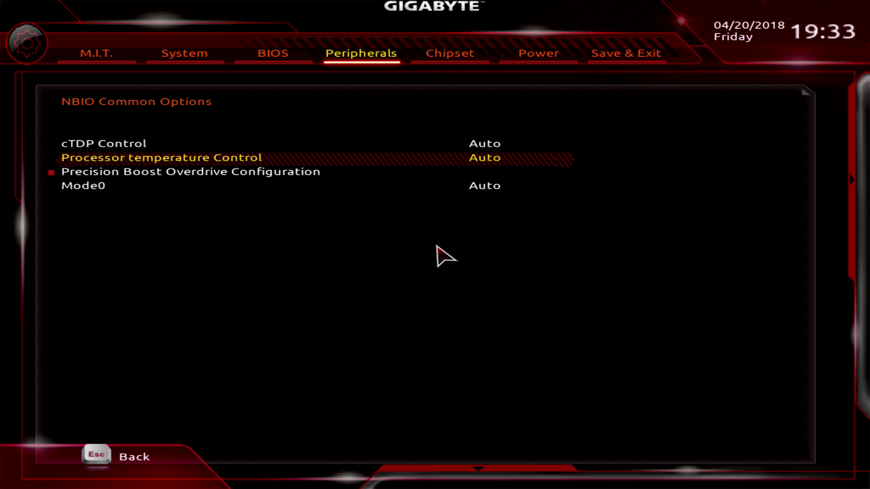
{"action": "key", "text": "Down"}
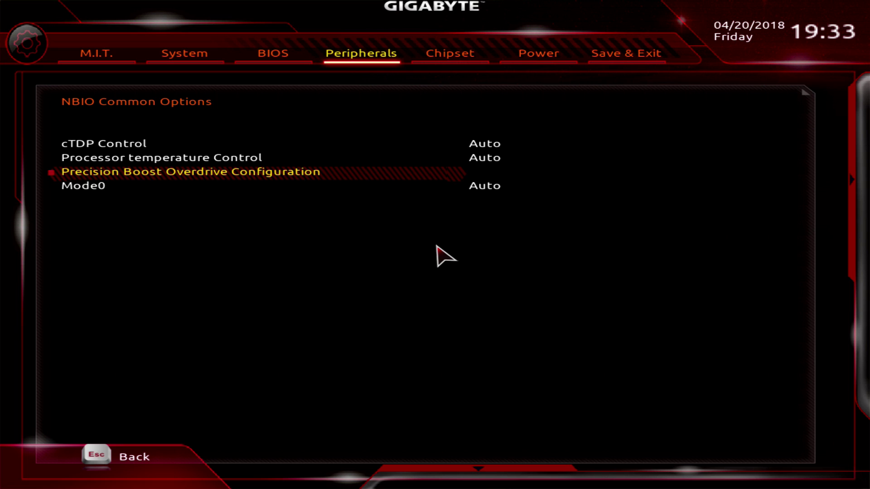
{"action": "key", "text": "Return"}
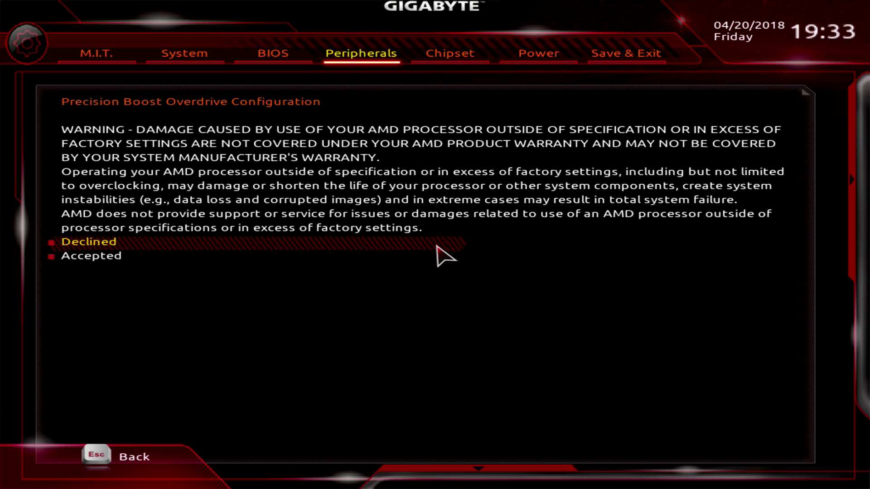
{"action": "key", "text": "Down"}
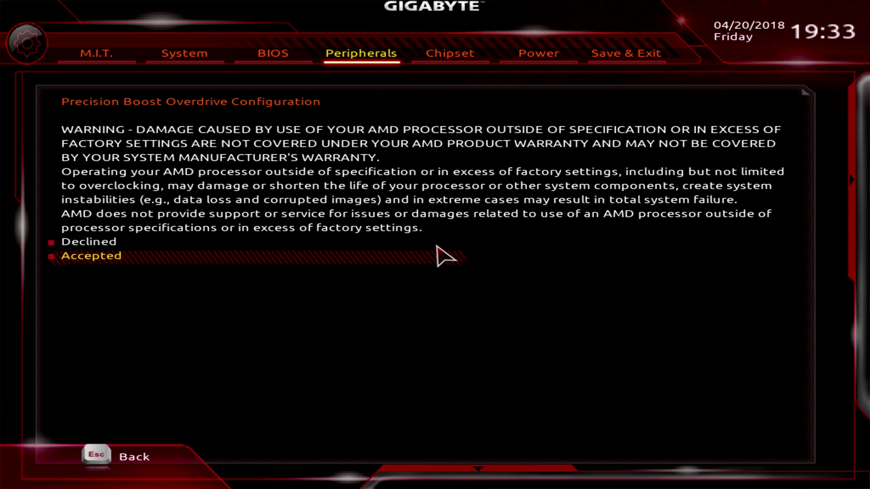
{"action": "key", "text": "Return"}
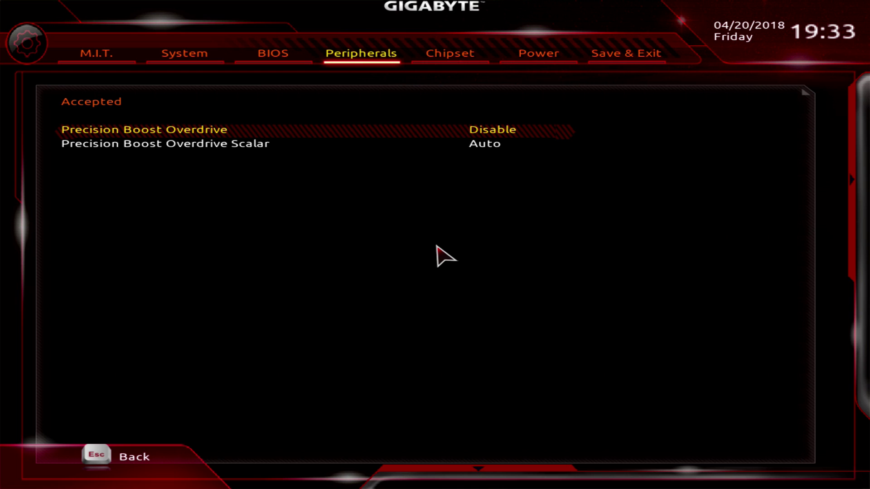
- Set Precision Boost Overdrive to Enable after checking its Manual option
{"action": "key", "text": "plus"}
{"action": "key", "text": "Down"}
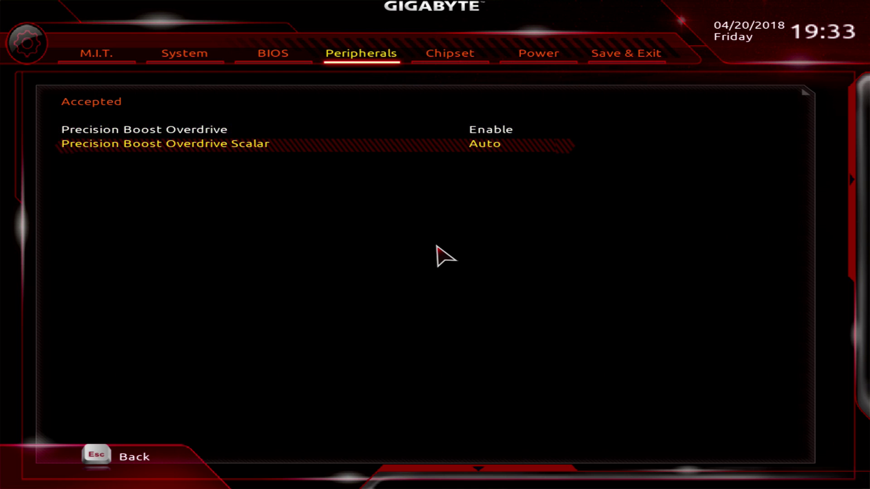
{"action": "key", "text": "Up"}
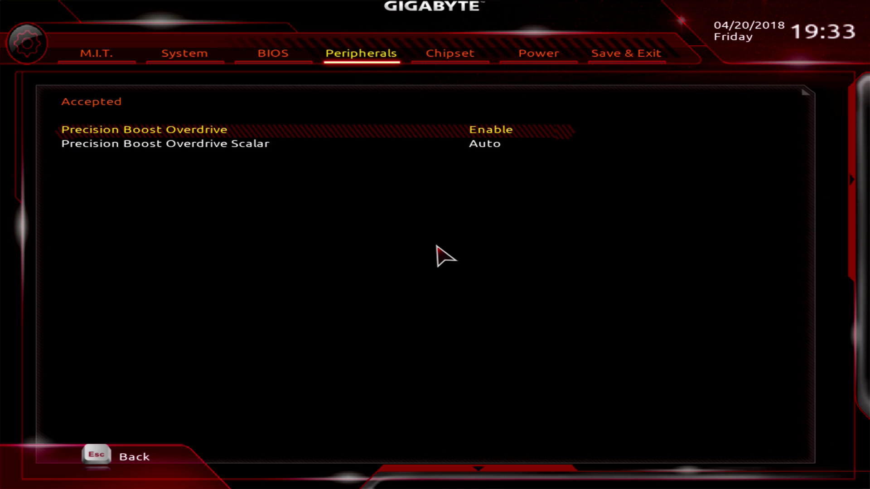
{"action": "key", "text": "plus"}
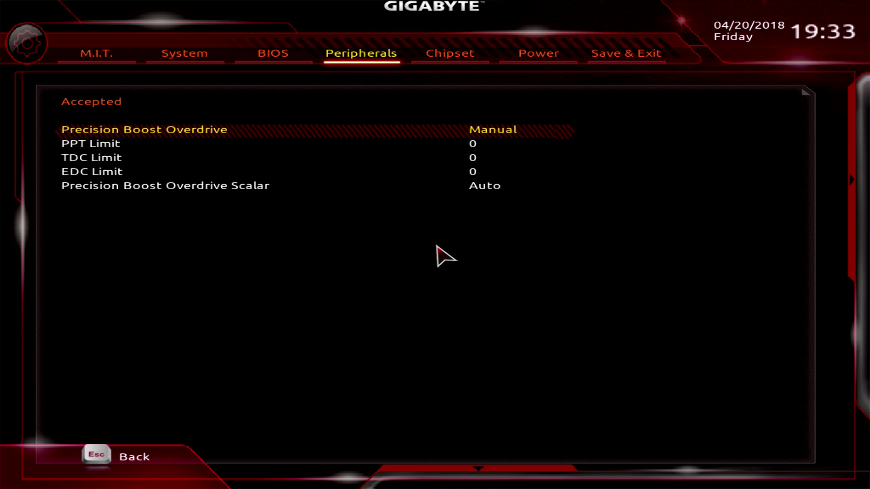
{"action": "key", "text": "minus"}
- Set the Precision Boost Overdrive Scalar to Manual and cycle through the customized scalar's range, ending at 6X
{"action": "key", "text": "Down"}
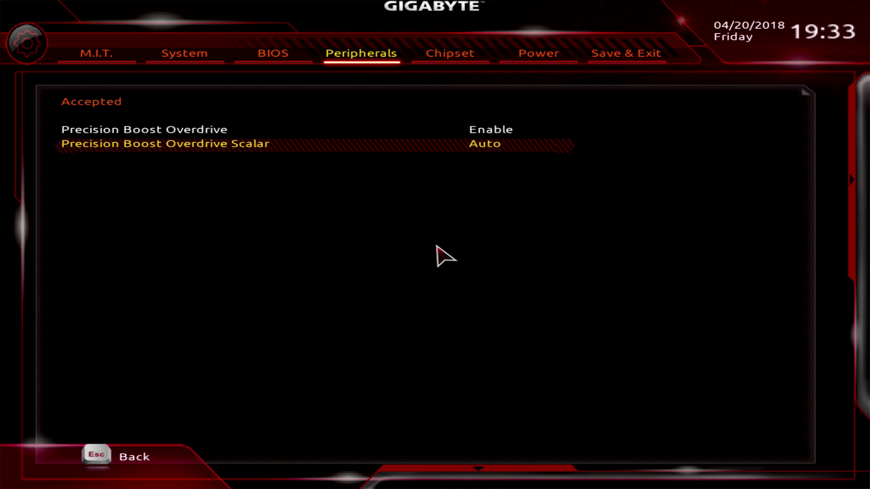
{"action": "key", "text": "plus"}
{"action": "key", "text": "plus"}
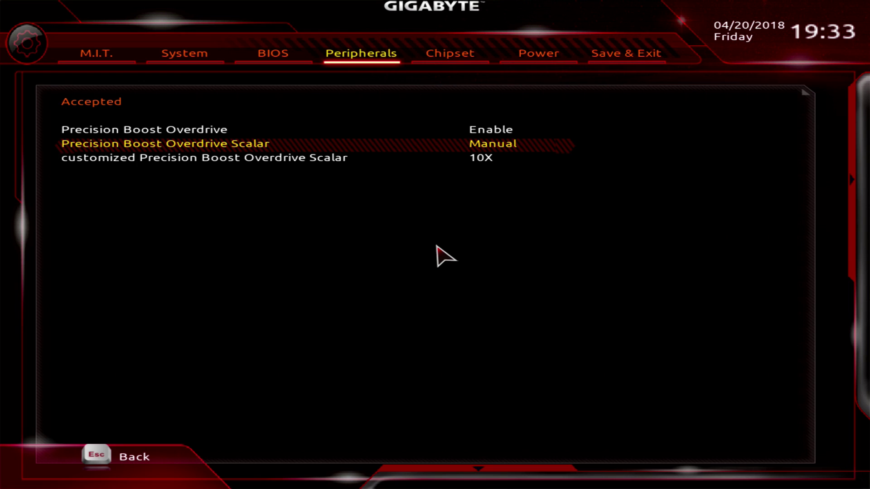
{"action": "key", "text": "Down"}
{"action": "key", "text": "minus"}
{"action": "key", "text": "minus"}
{"action": "key", "text": "minus"}
{"action": "key", "text": "minus"}
{"action": "key", "text": "minus"}
{"action": "key", "text": "minus"}
{"action": "key", "text": "minus"}
{"action": "key", "text": "minus"}
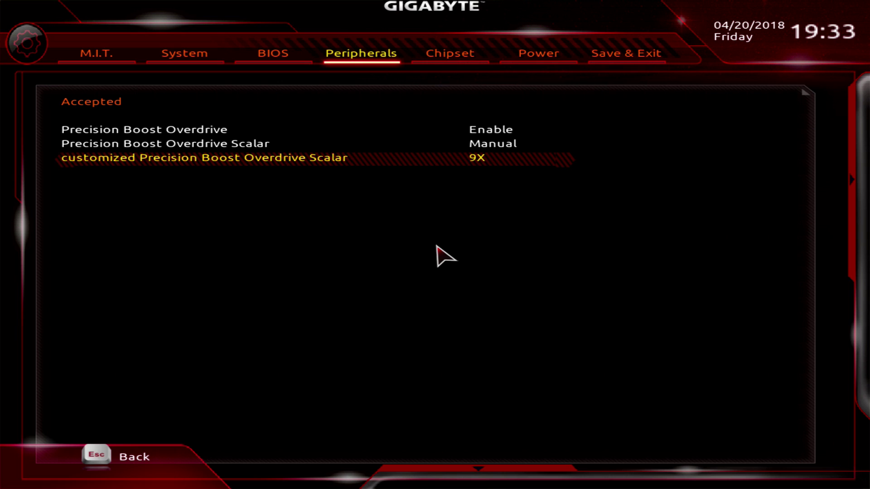
{"action": "key", "text": "minus"}
{"action": "key", "text": "minus"}
{"action": "key", "text": "minus"}
{"action": "key", "text": "minus"}
{"action": "key", "text": "minus"}
{"action": "key", "text": "minus"}
{"action": "key", "text": "minus"}
{"action": "key", "text": "minus"}
{"action": "key", "text": "minus"}
{"action": "key", "text": "minus"}
{"action": "key", "text": "plus"}
{"action": "key", "text": "plus"}
{"action": "key", "text": "plus"}
{"action": "key", "text": "plus"}
{"action": "key", "text": "plus"}
{"action": "key", "text": "plus"}
{"action": "key", "text": "plus"}
{"action": "key", "text": "plus"}
{"action": "key", "text": "plus"}
{"action": "key", "text": "plus"}
{"action": "key", "text": "plus"}
{"action": "key", "text": "plus"}
{"action": "key", "text": "plus"}
{"action": "key", "text": "plus"}
{"action": "key", "text": "plus"}
{"action": "key", "text": "plus"}
{"action": "key", "text": "plus"}
{"action": "key", "text": "minus"}
{"action": "key", "text": "minus"}
{"action": "key", "text": "minus"}
- Set the Precision Boost Overdrive Scalar back to Auto
{"action": "key", "text": "Up"}
{"action": "key", "text": "Up"}
{"action": "key", "text": "Down"}
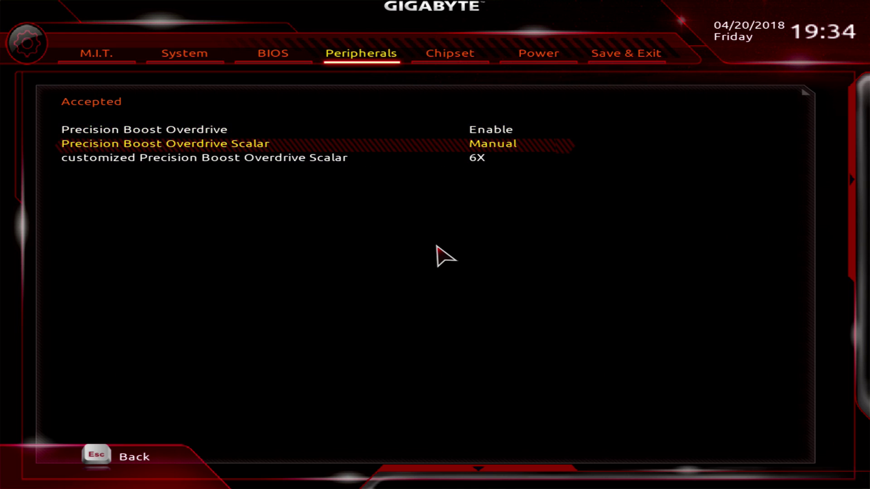
{"action": "key", "text": "minus"}
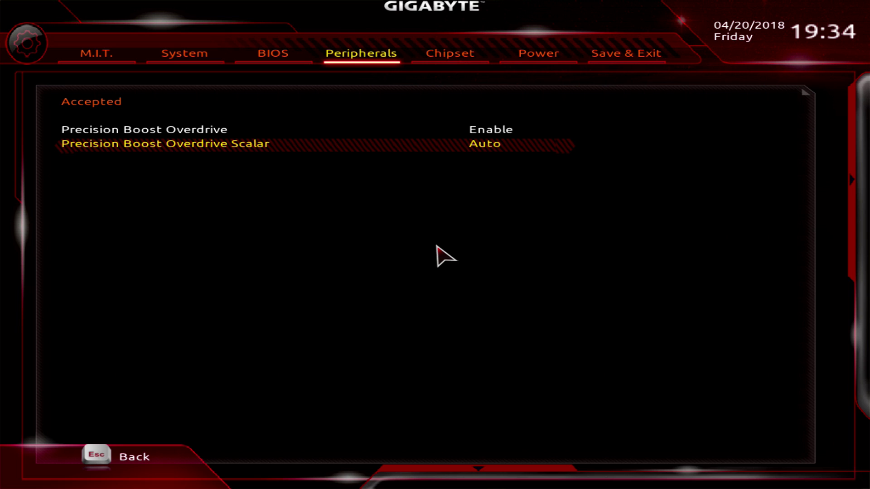
- Set the Precision Boost Overdrive Scalar to Manual and the customized scalar to 10X
{"action": "key", "text": "plus"}
{"action": "key", "text": "plus"}
{"action": "key", "text": "Down"}
{"action": "key", "text": "Down"}
{"action": "key", "text": "Up"}
{"action": "key", "text": "plus"}
{"action": "key", "text": "plus"}
{"action": "key", "text": "plus"}
{"action": "key", "text": "plus"}
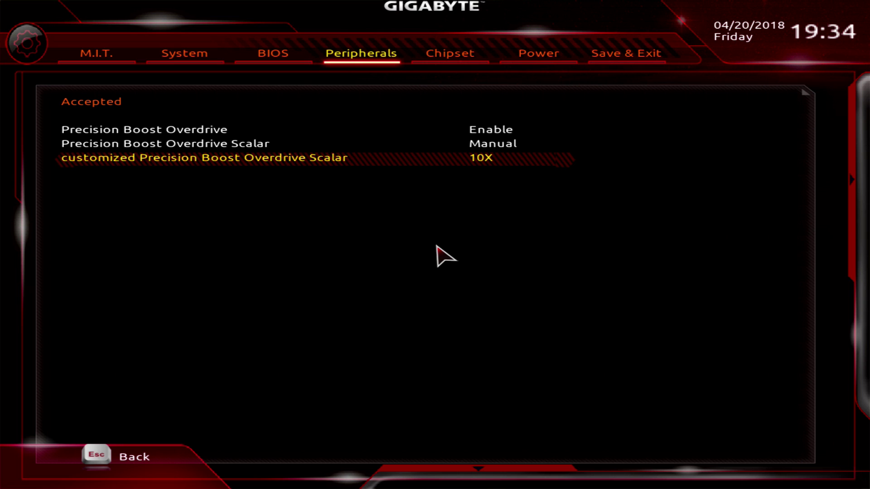
{"action": "key", "text": "Up"}
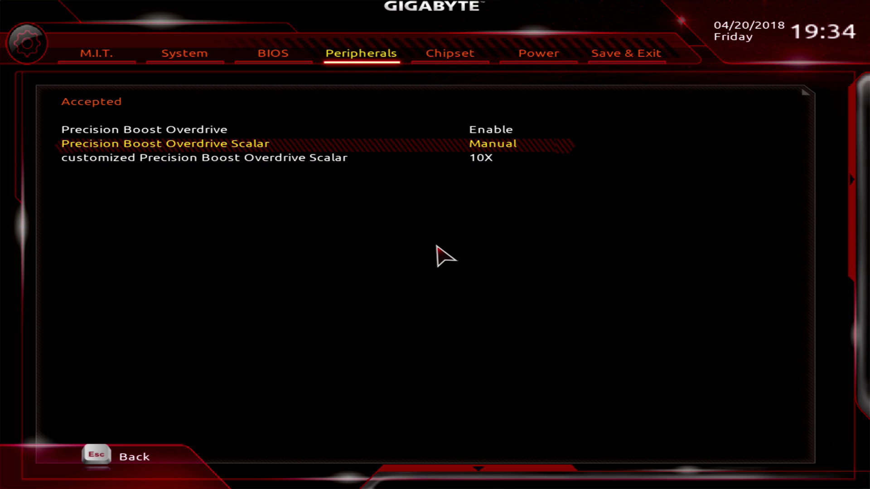
- Save the BIOS changes, exit the setup and boot into Windows
{"action": "key", "text": "Left"}
{"action": "key", "text": "Right"}
{"action": "key", "text": "Right"}
{"action": "key", "text": "Right"}
{"action": "key", "text": "Right"}
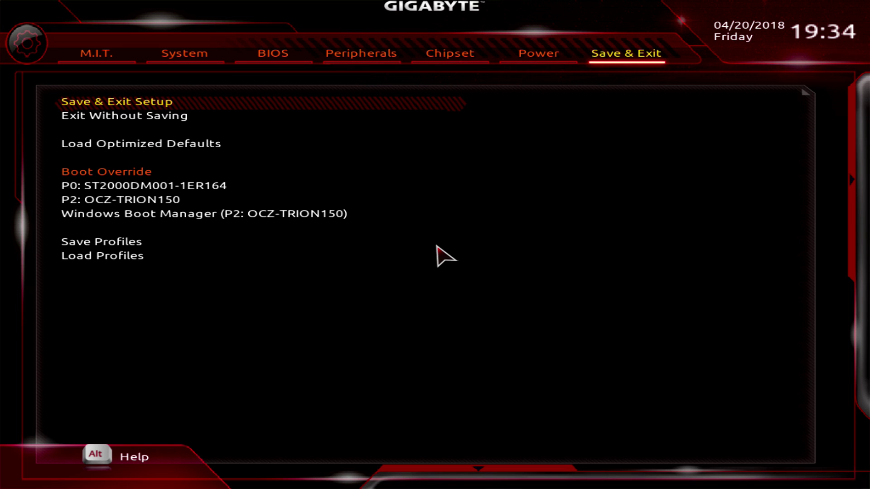
{"action": "key", "text": "Return"}
{"action": "key", "text": "Return"}
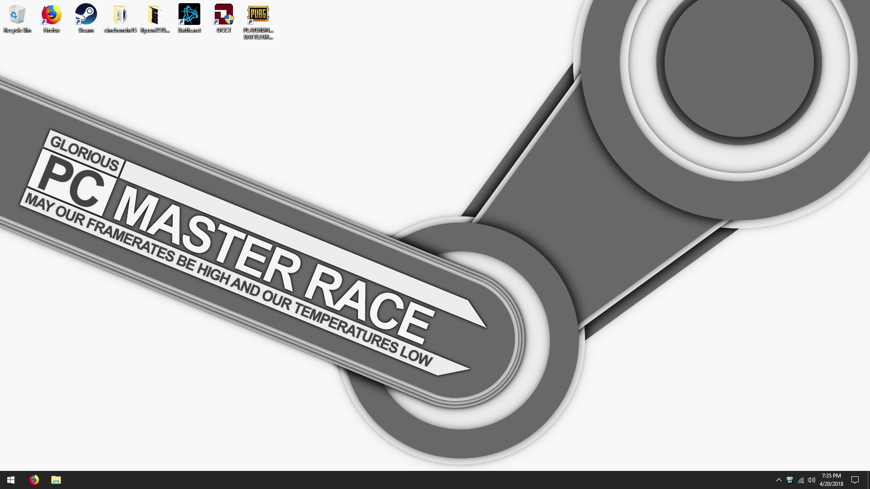
- Open the HWiNFO64 sensor window, examine the idle core clocks, CPU core voltage, temperatures and total CPU usage, and dismiss the window
{"action": "left_click", "coordinate": [792, 479]}
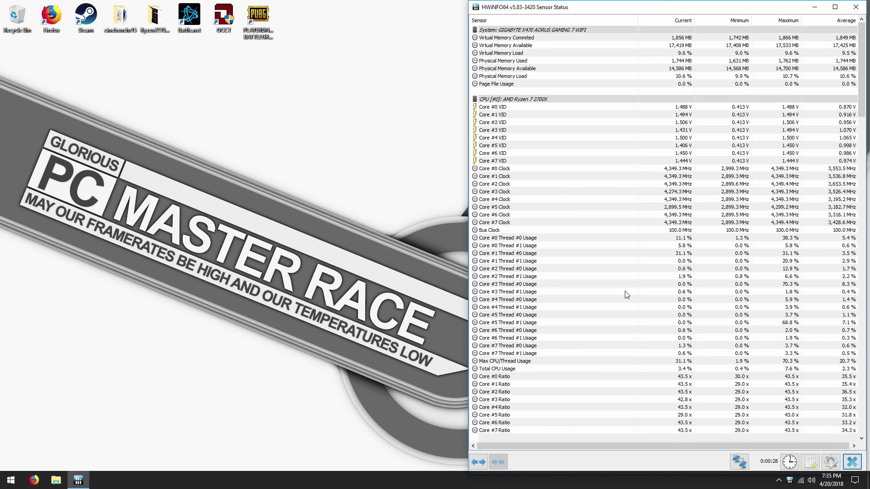
{"action": "scroll", "coordinate": [623, 294], "scroll_direction": "down", "scroll_amount": 11}
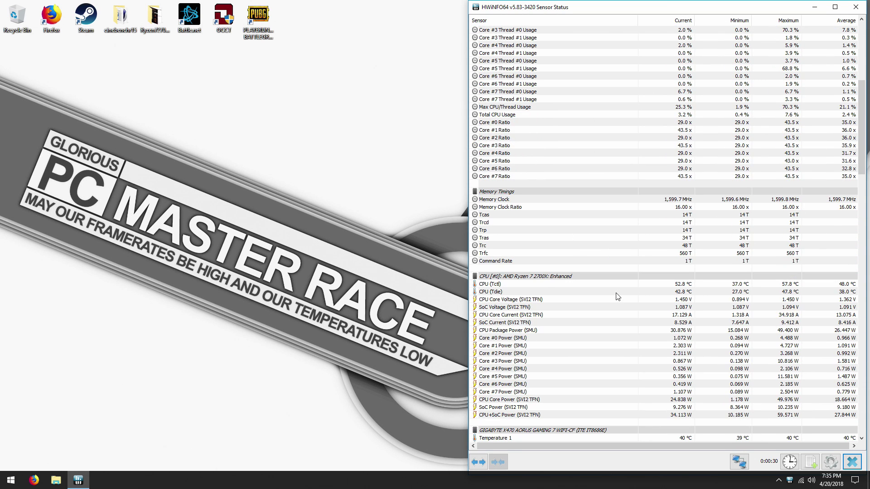
{"action": "left_click", "coordinate": [669, 300]}
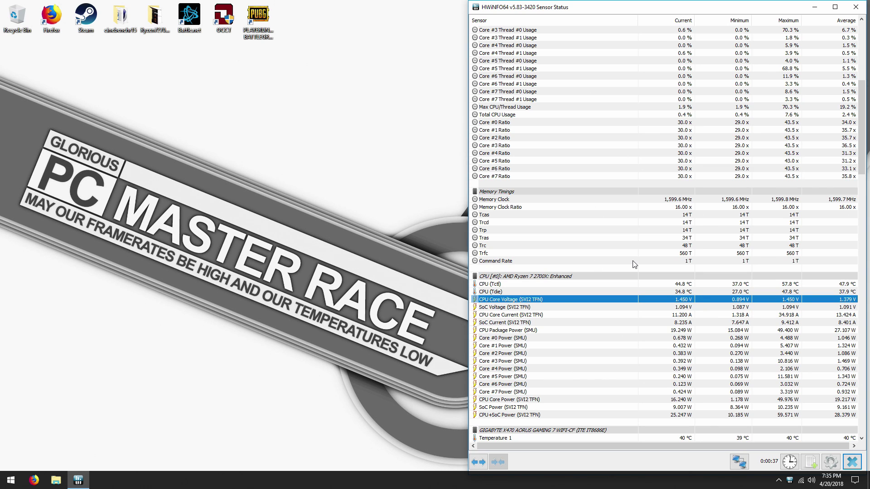
{"action": "scroll", "coordinate": [634, 264], "scroll_direction": "up", "scroll_amount": 5}
{"action": "left_click", "coordinate": [526, 230]}
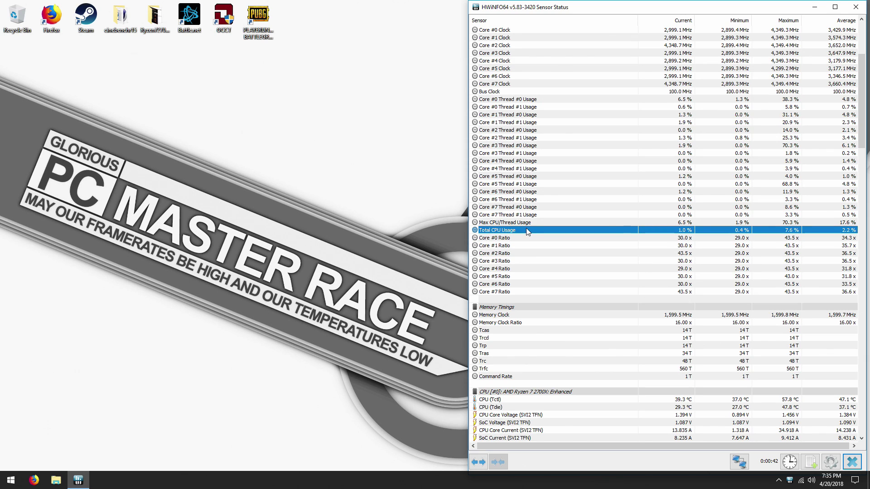
{"action": "left_click", "coordinate": [410, 211]}
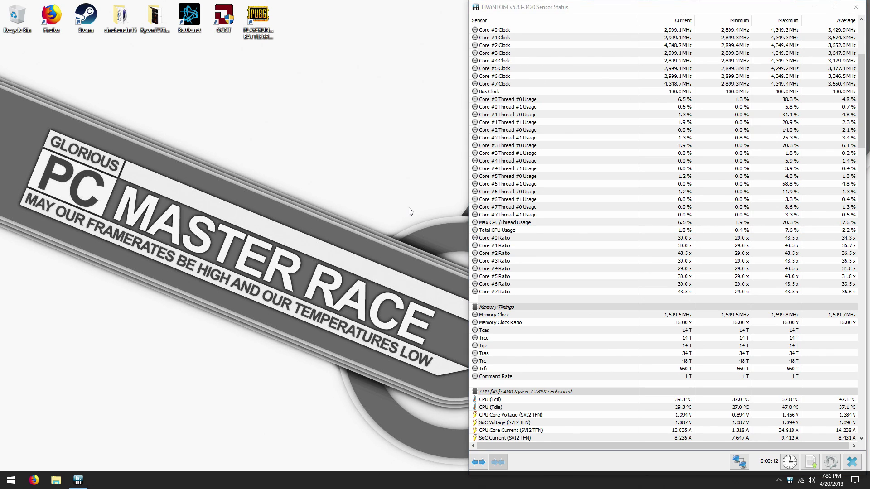
{"action": "left_click", "coordinate": [855, 6]}
- Launch CINEBENCH R15 from the cinebenchr15 desktop folder, reopen the HWiNFO64 sensors and run the CPU benchmark
{"action": "double_click", "coordinate": [127, 21]}
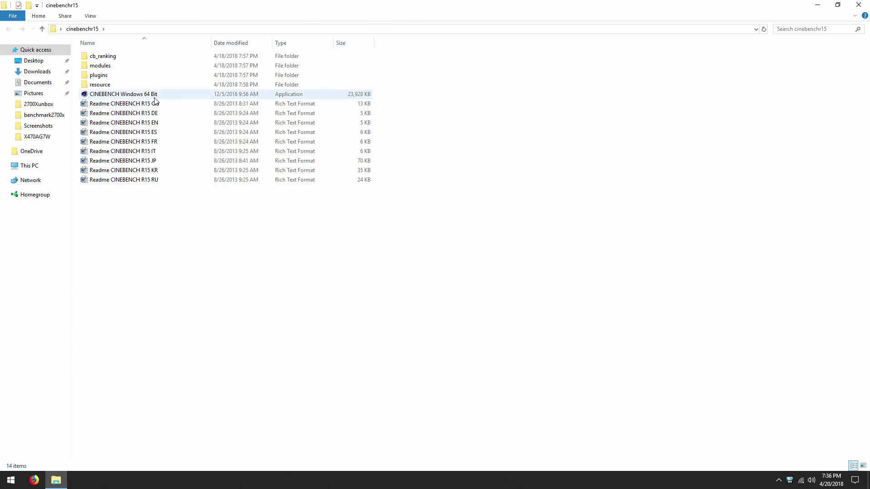
{"action": "double_click", "coordinate": [155, 95]}
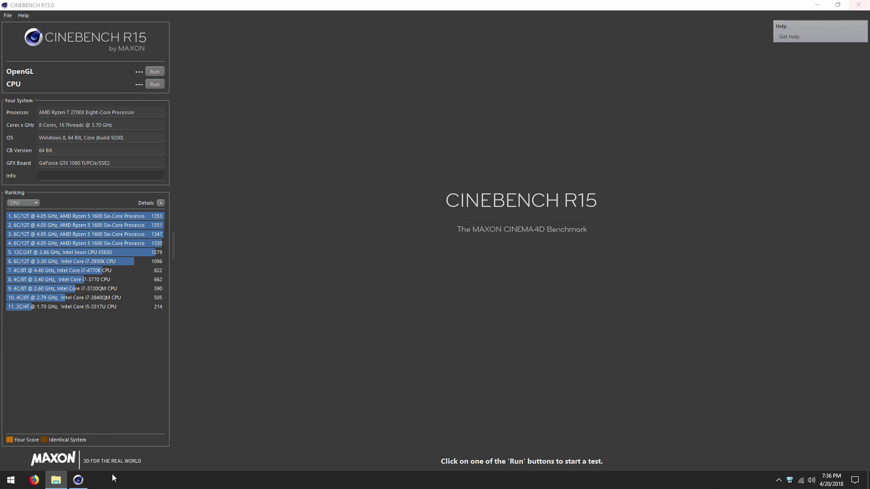
{"action": "left_click", "coordinate": [778, 480]}
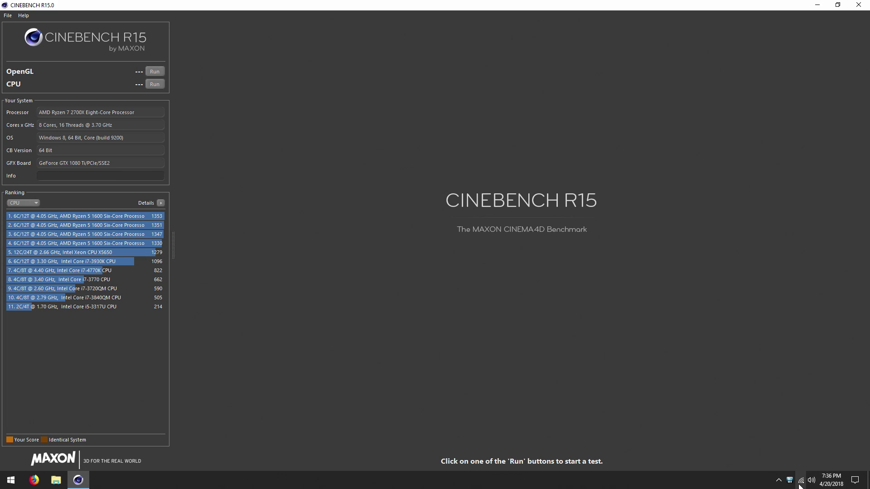
{"action": "double_click", "coordinate": [789, 482]}
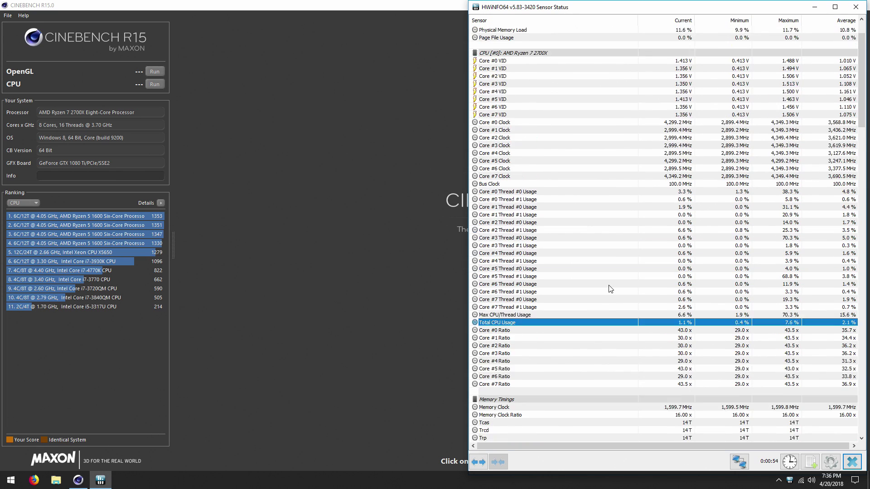
{"action": "left_click", "coordinate": [317, 190]}
{"action": "left_click", "coordinate": [154, 85]}
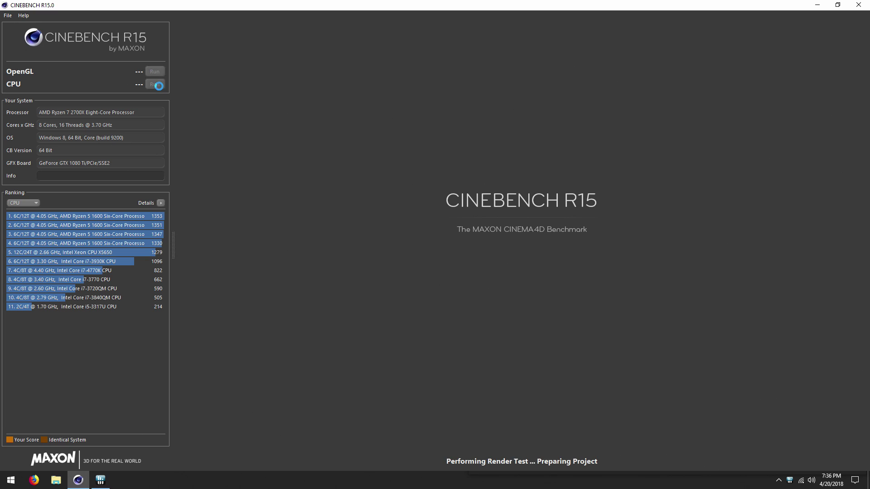
- Examine the core clocks, temperatures, power and CPU core voltage in HWiNFO64 during the Cinebench render
{"action": "left_click", "coordinate": [100, 479]}
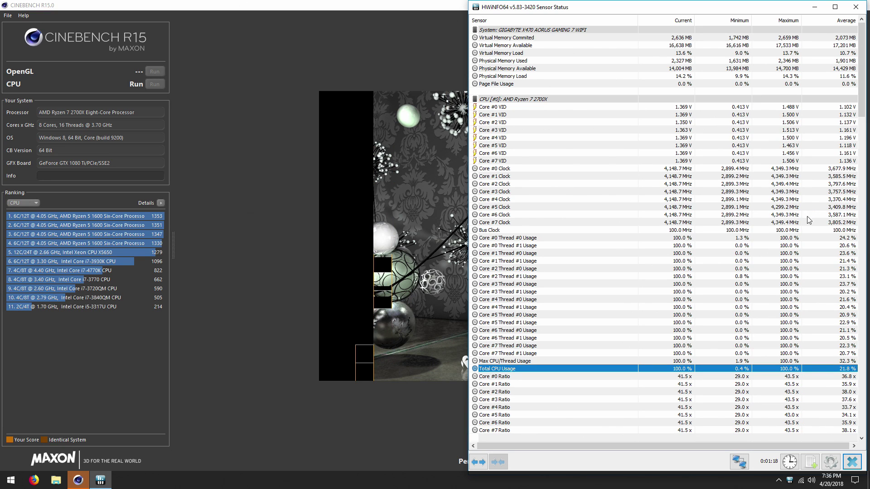
{"action": "scroll", "coordinate": [789, 295], "scroll_direction": "down", "scroll_amount": 5}
{"action": "scroll", "coordinate": [790, 295], "scroll_direction": "down", "scroll_amount": 8}
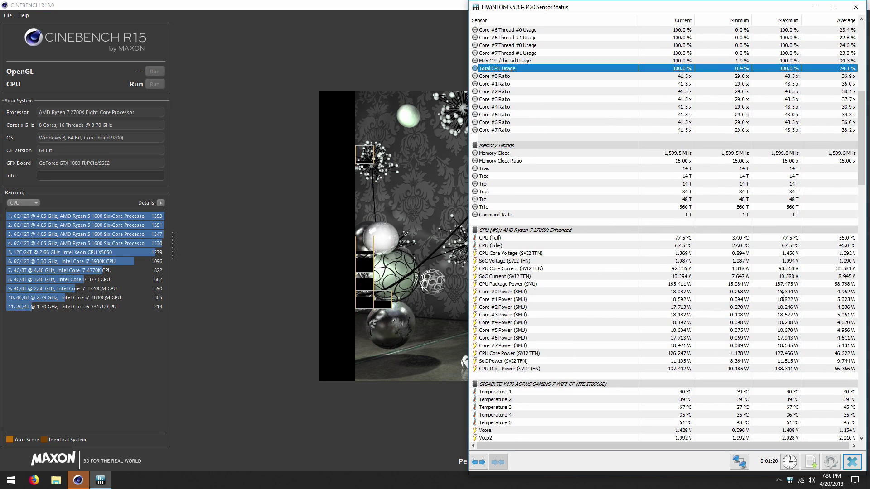
{"action": "left_click", "coordinate": [643, 255]}
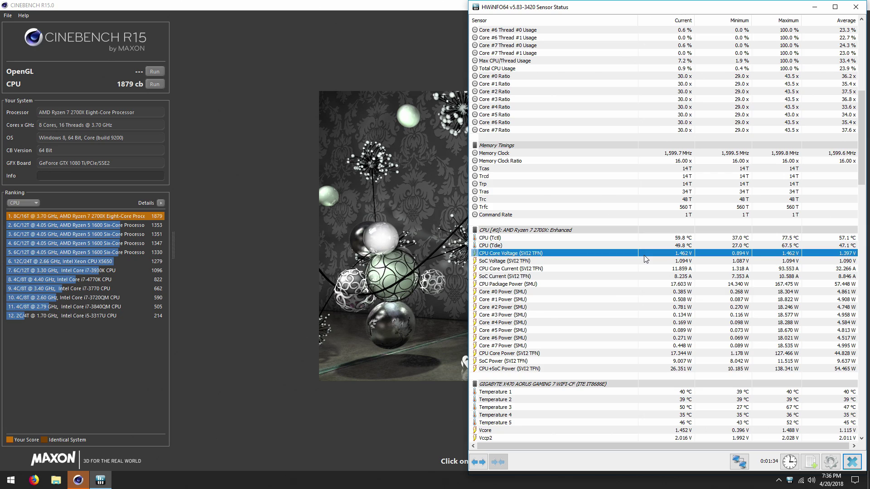
- Dismiss the sensor window and close Cinebench without saving the benchmark score
{"action": "left_click", "coordinate": [858, 7]}
{"action": "left_click", "coordinate": [858, 5]}
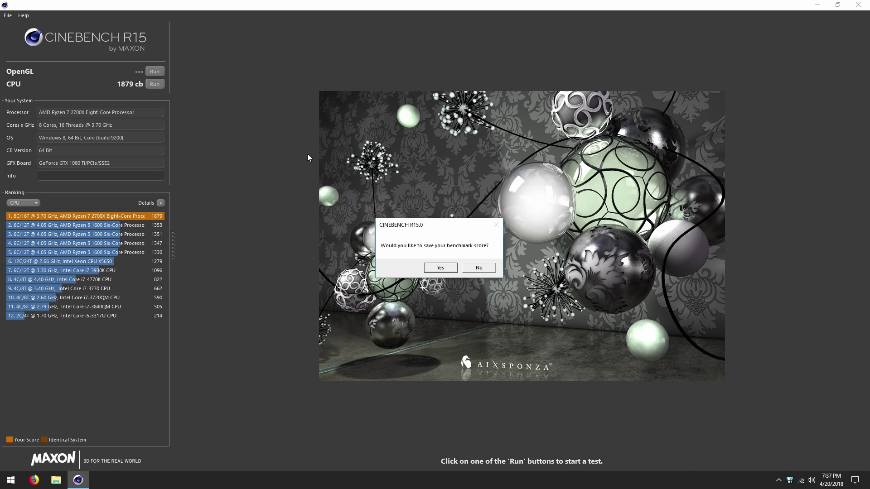
{"action": "left_click", "coordinate": [489, 267]}
- Launch PLAYERUNKNOWN'S BATTLEGROUNDS from the desktop and start a solo match in third-person perspective
{"action": "left_click", "coordinate": [265, 36]}
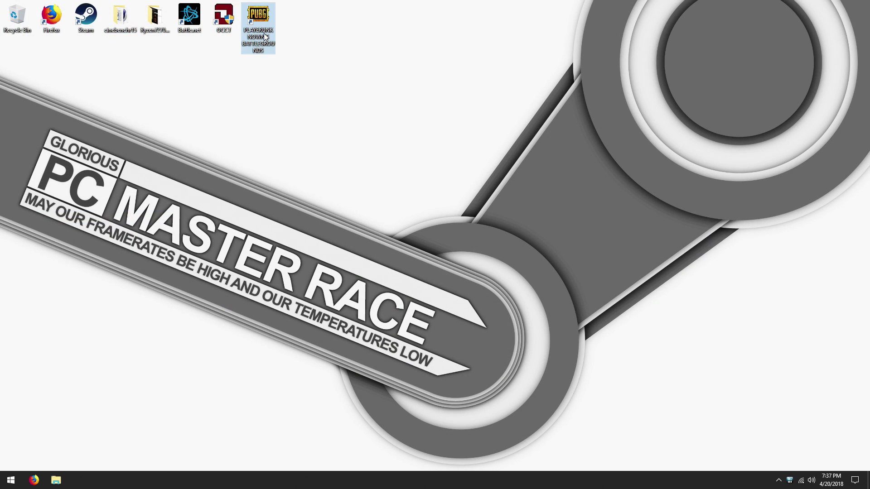
{"action": "key", "text": "Return"}
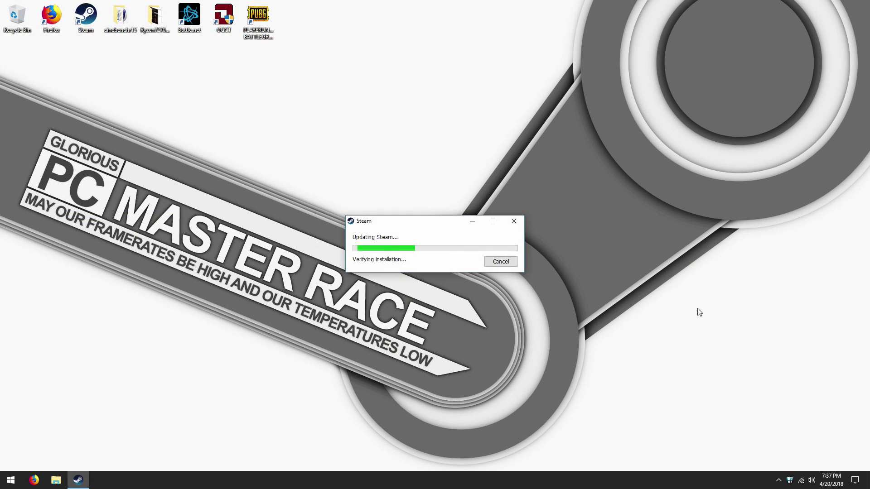
{"action": "left_click", "coordinate": [779, 481]}
{"action": "left_click", "coordinate": [634, 218]}
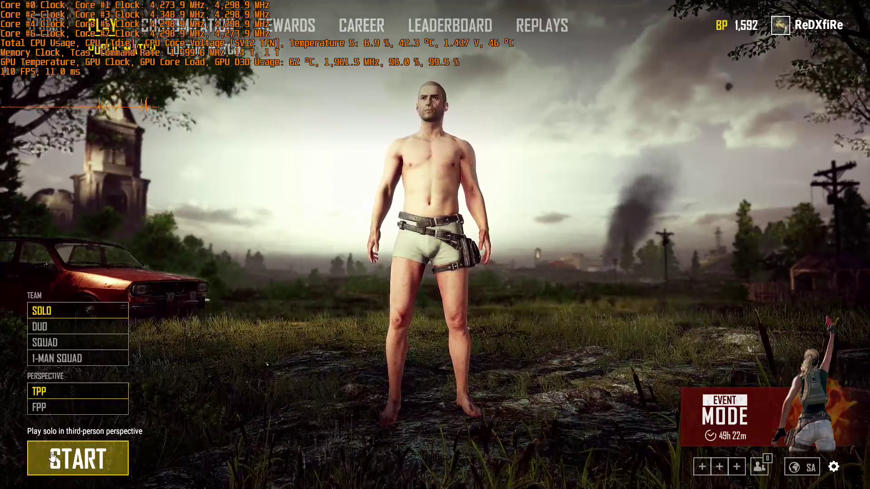
{"action": "left_click", "coordinate": [63, 471]}
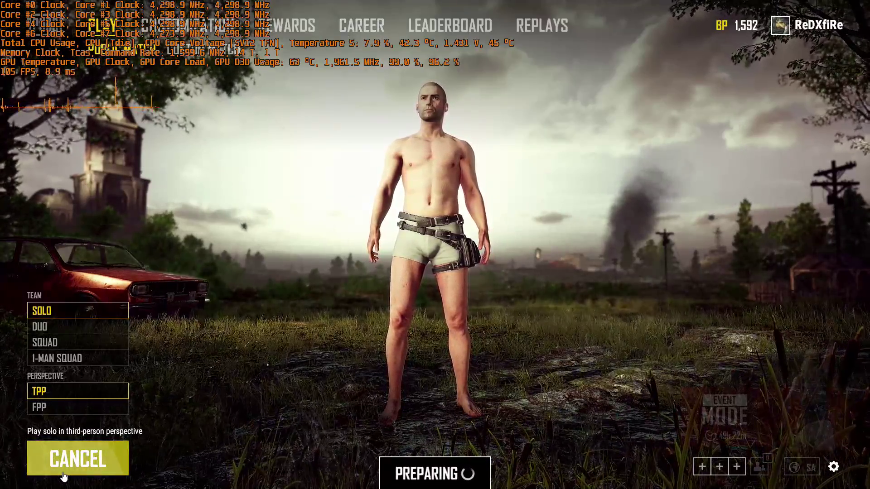